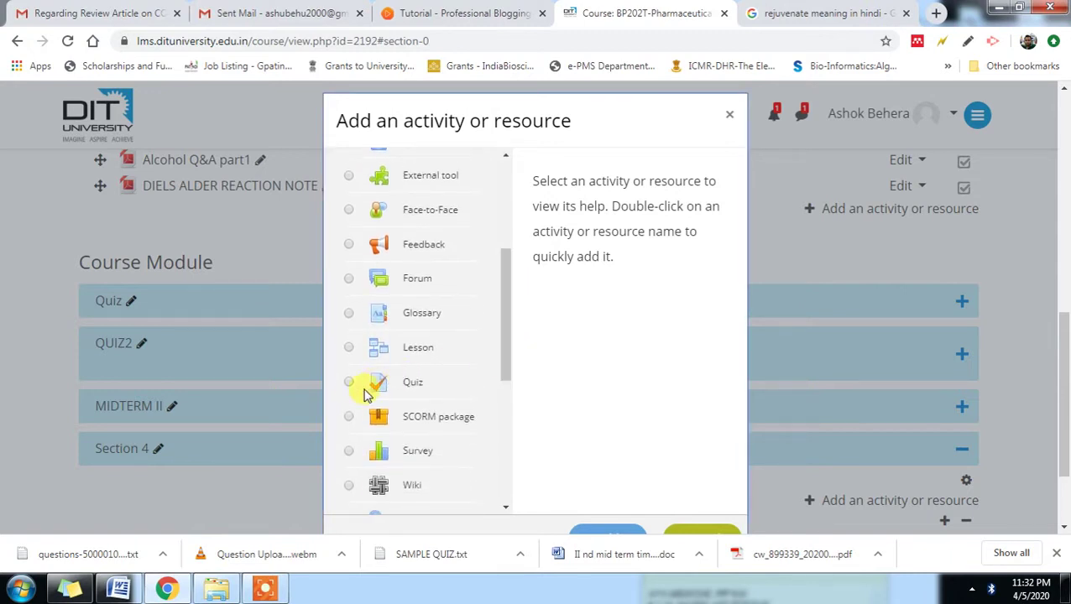
- Choose Quiz in the activity chooser and add it to Section 4
{"action": "left_click", "coordinate": [350, 385]}
{"action": "left_click_drag", "start_coordinate": [744, 352], "coordinate": [796, 480]}
{"action": "left_click_drag", "start_coordinate": [1063, 334], "coordinate": [1063, 379]}
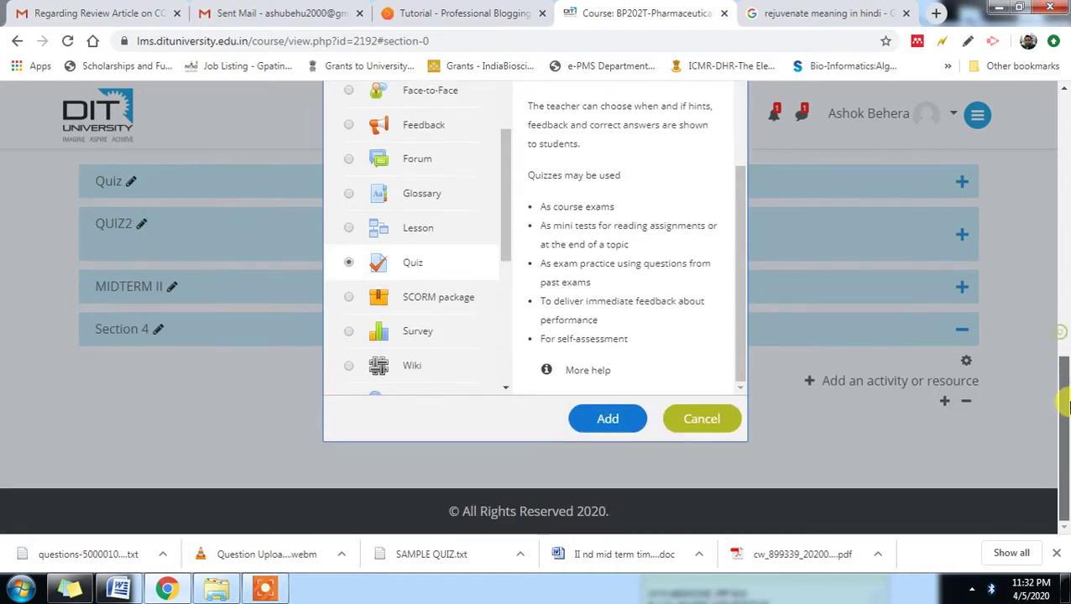
{"action": "left_click", "coordinate": [605, 418]}
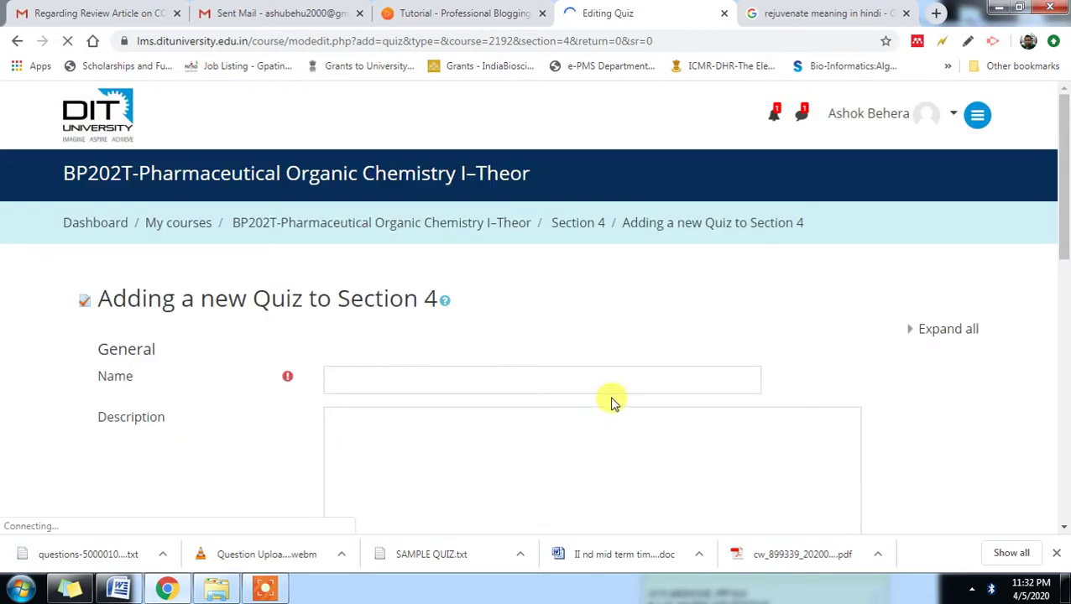
- Name the quiz QUIZ3 and start its description with the word TIME
{"action": "left_click", "coordinate": [613, 378]}
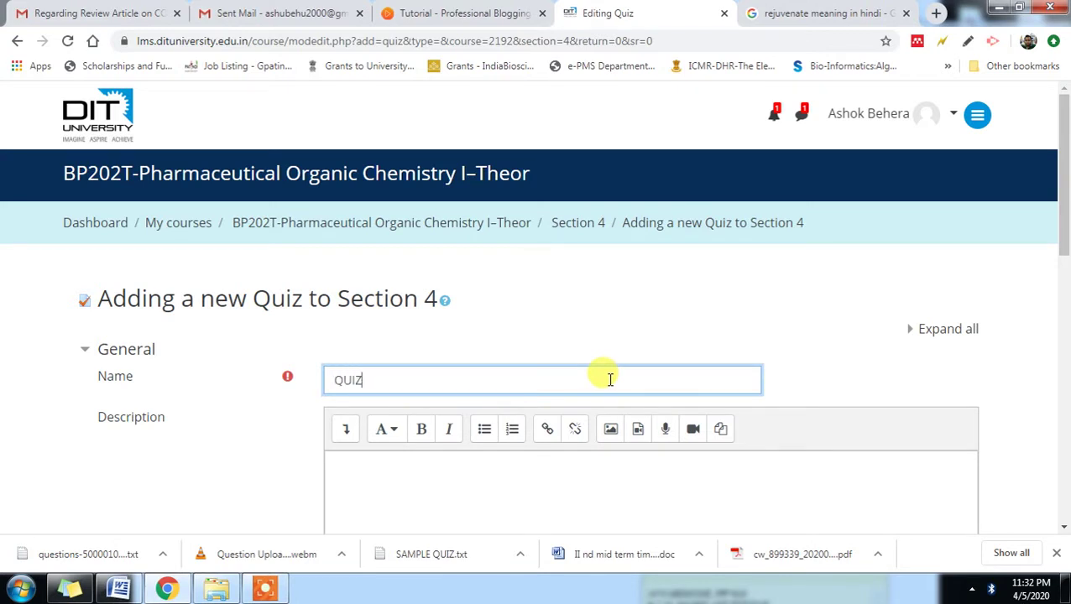
{"action": "scroll", "coordinate": [597, 445], "scroll_direction": "down", "scroll_amount": 2}
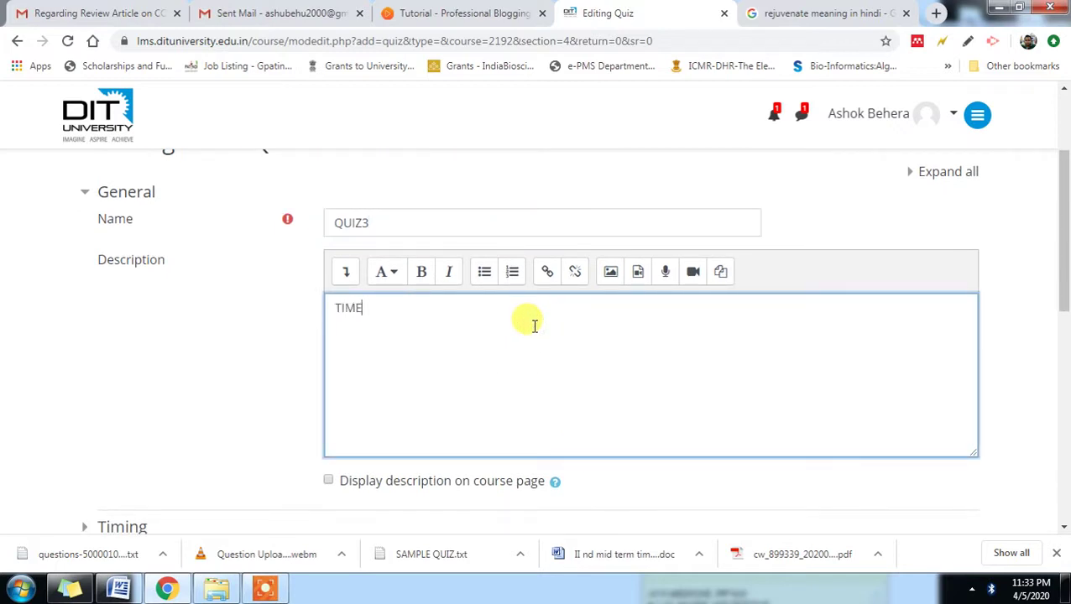
{"action": "scroll", "coordinate": [552, 353], "scroll_direction": "down", "scroll_amount": 3}
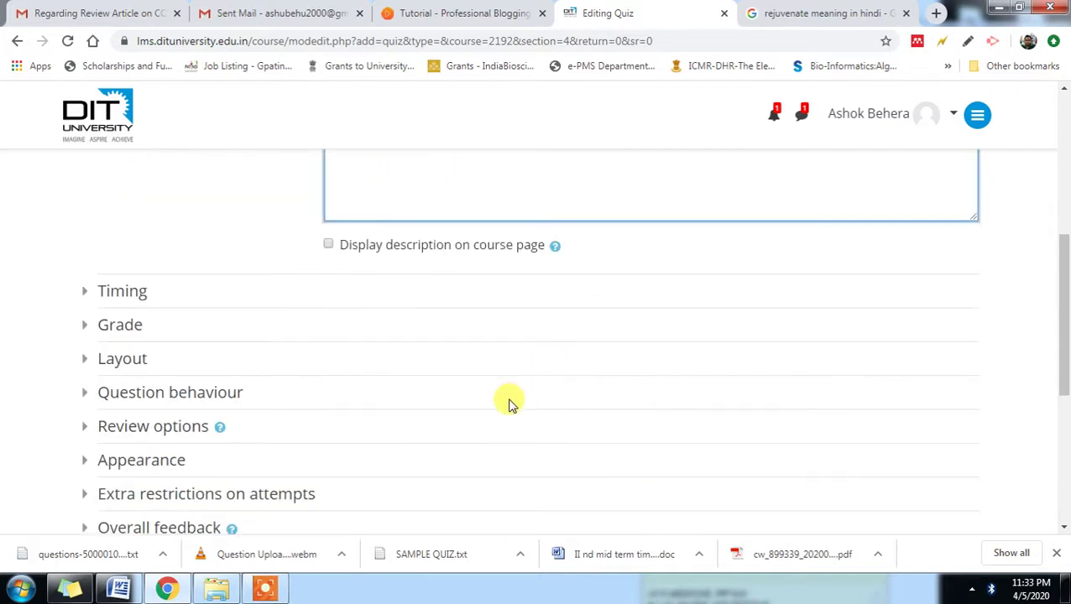
- Enable the quiz's open and close dates and set both months to July
{"action": "left_click", "coordinate": [143, 295]}
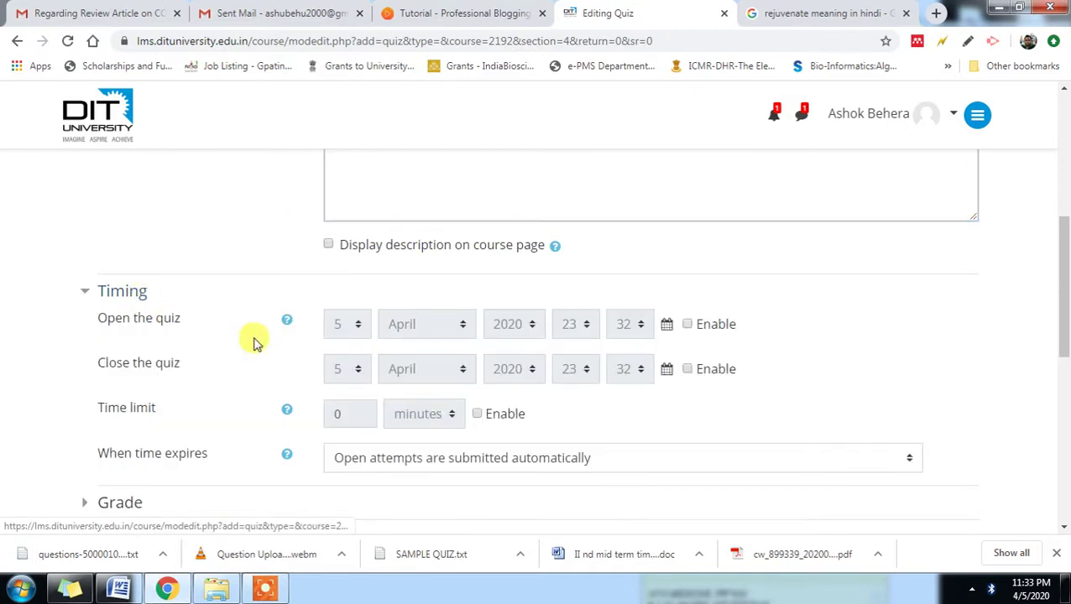
{"action": "left_click", "coordinate": [686, 326]}
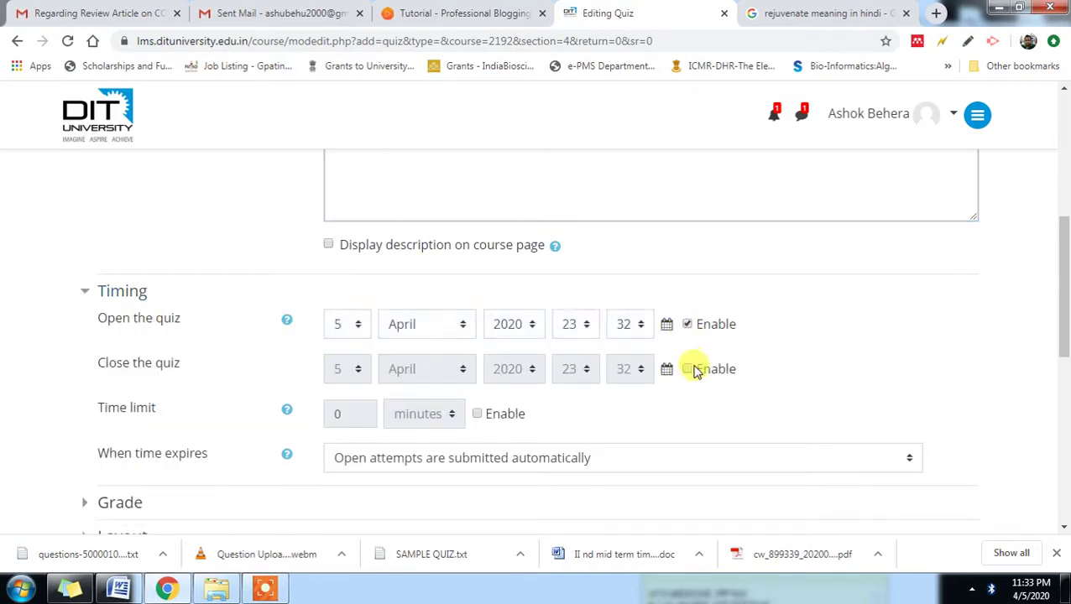
{"action": "left_click", "coordinate": [687, 370]}
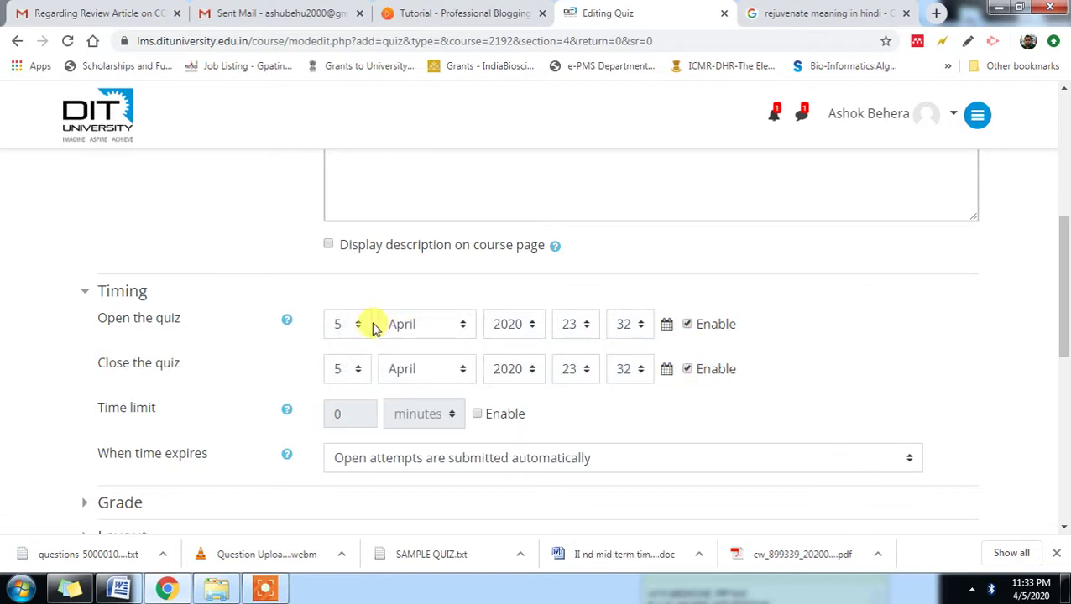
{"action": "left_click", "coordinate": [464, 325]}
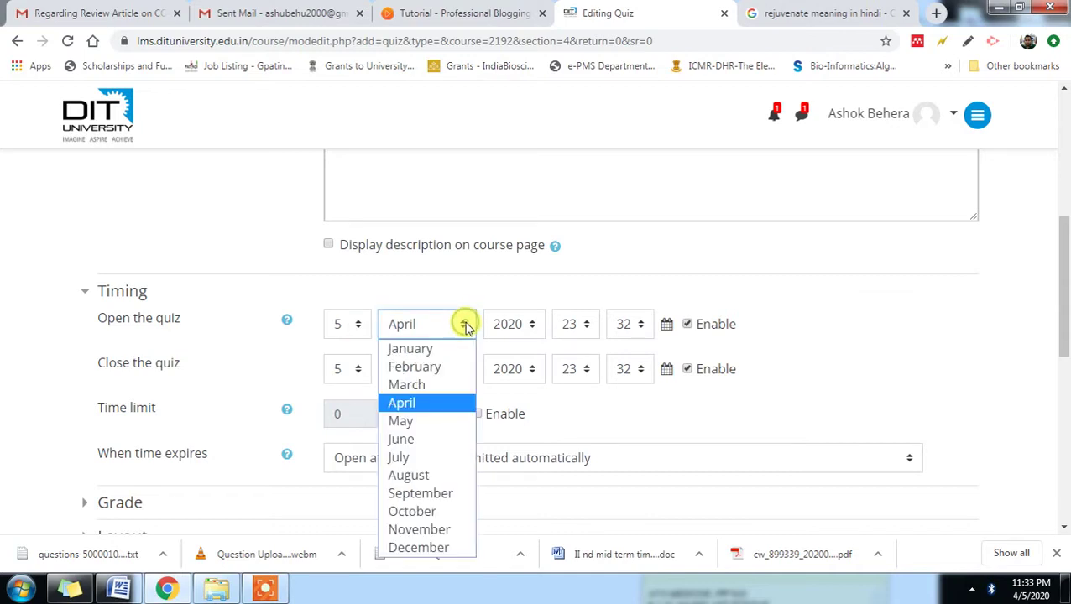
{"action": "left_click", "coordinate": [430, 464]}
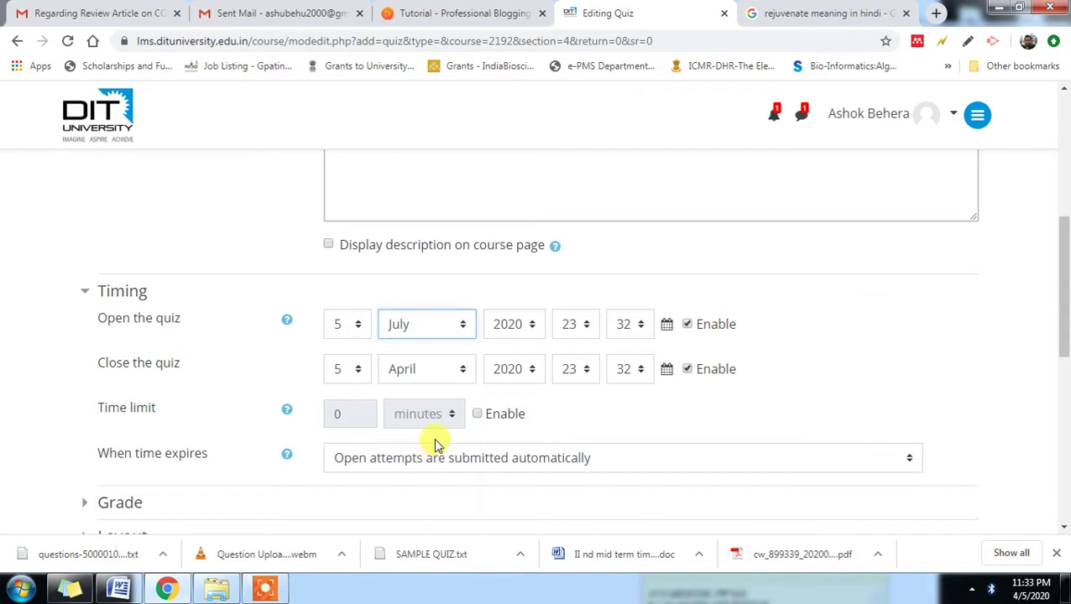
{"action": "left_click", "coordinate": [464, 369]}
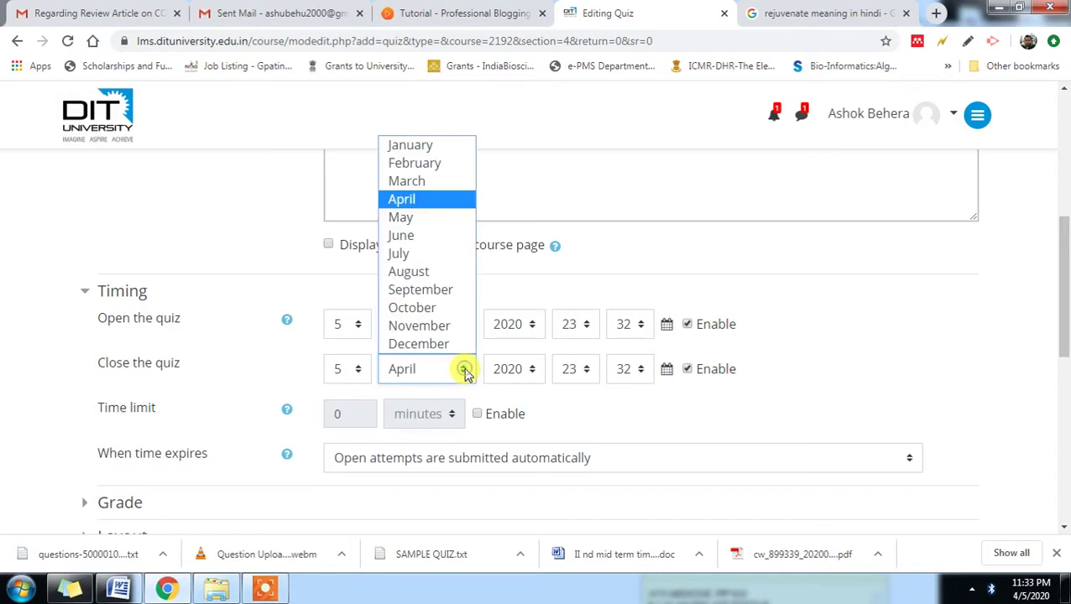
{"action": "left_click", "coordinate": [409, 254]}
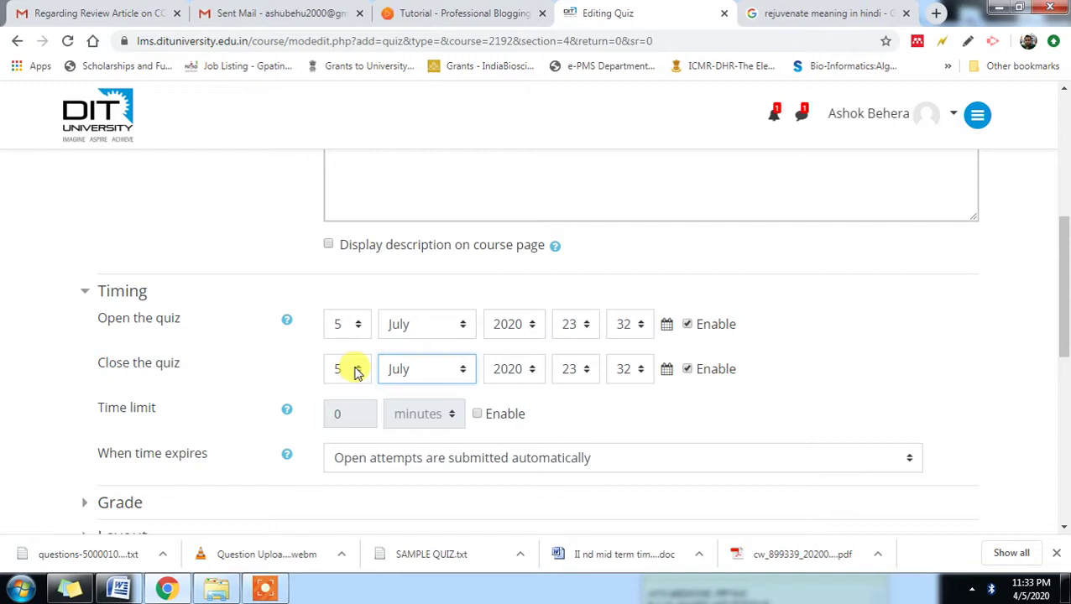
- Set the opening time to 09:30 and the closing time to 10:30
{"action": "left_click", "coordinate": [589, 328]}
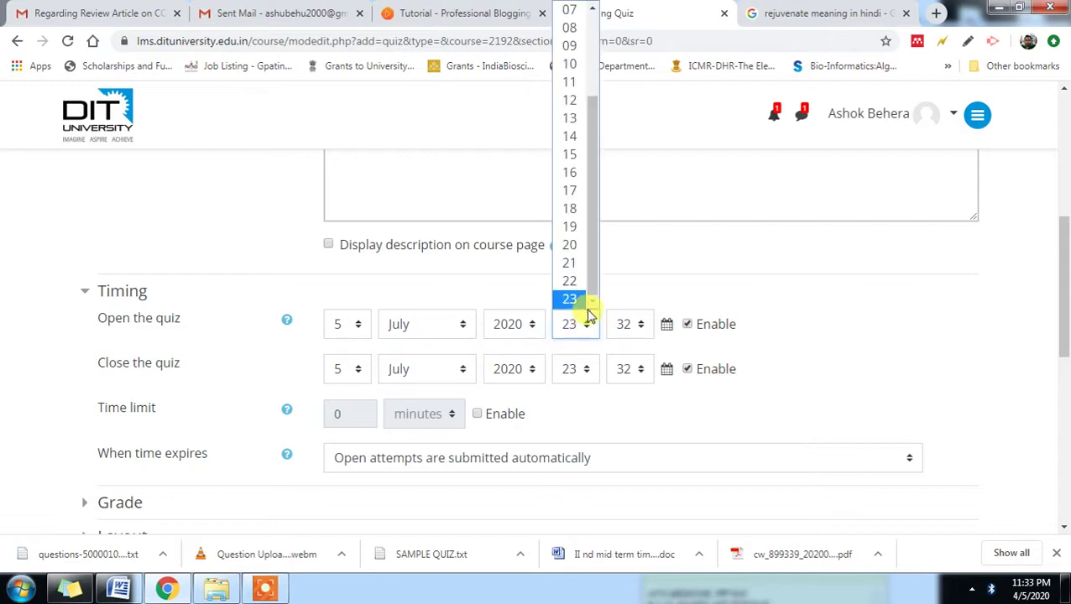
{"action": "left_click", "coordinate": [569, 47]}
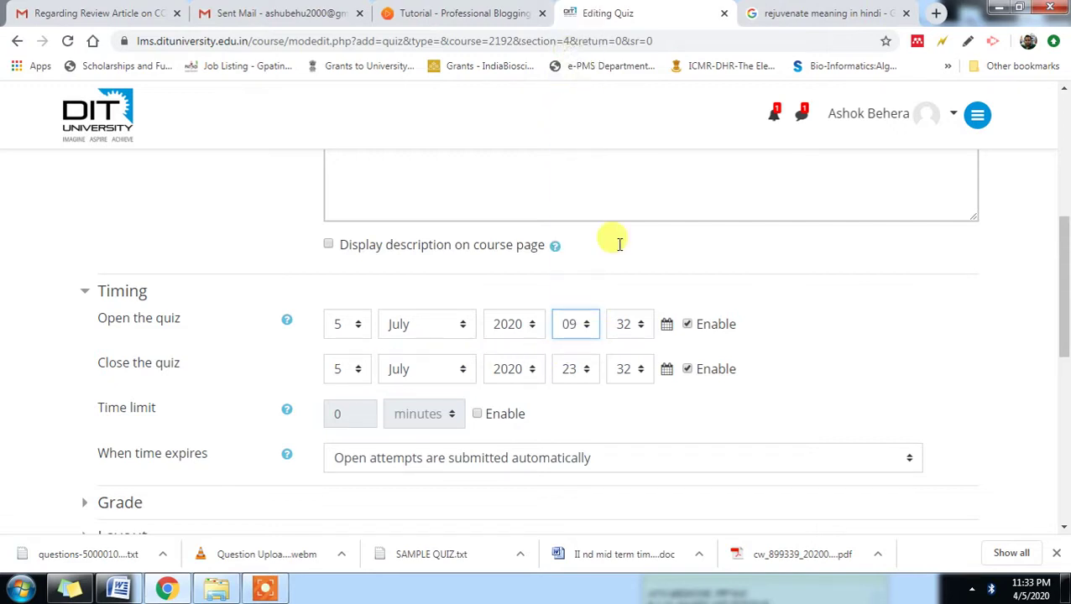
{"action": "left_click", "coordinate": [640, 330]}
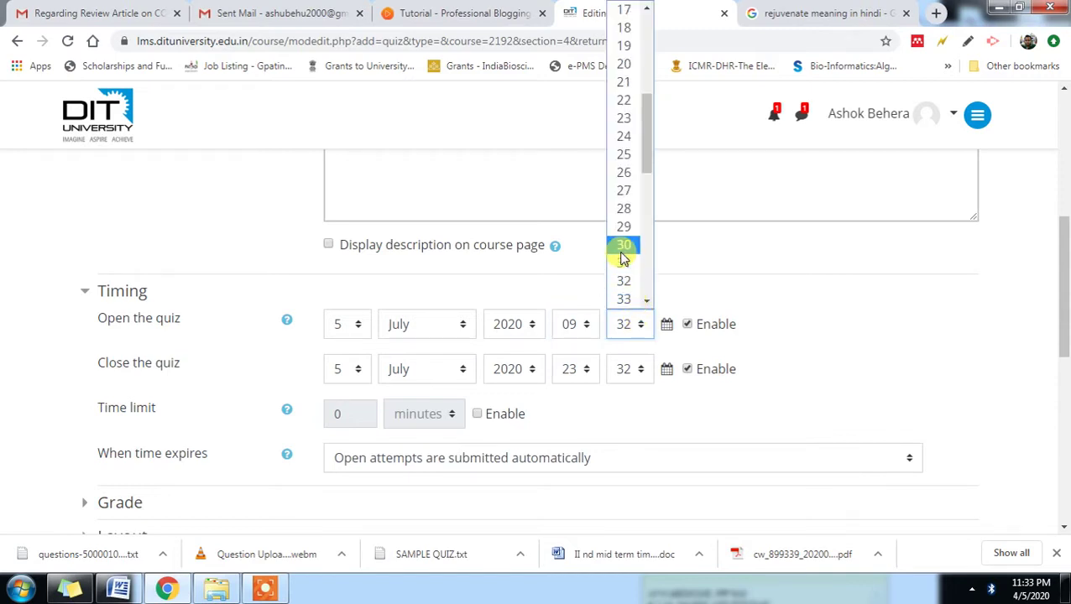
{"action": "left_click", "coordinate": [624, 245]}
{"action": "left_click", "coordinate": [588, 370]}
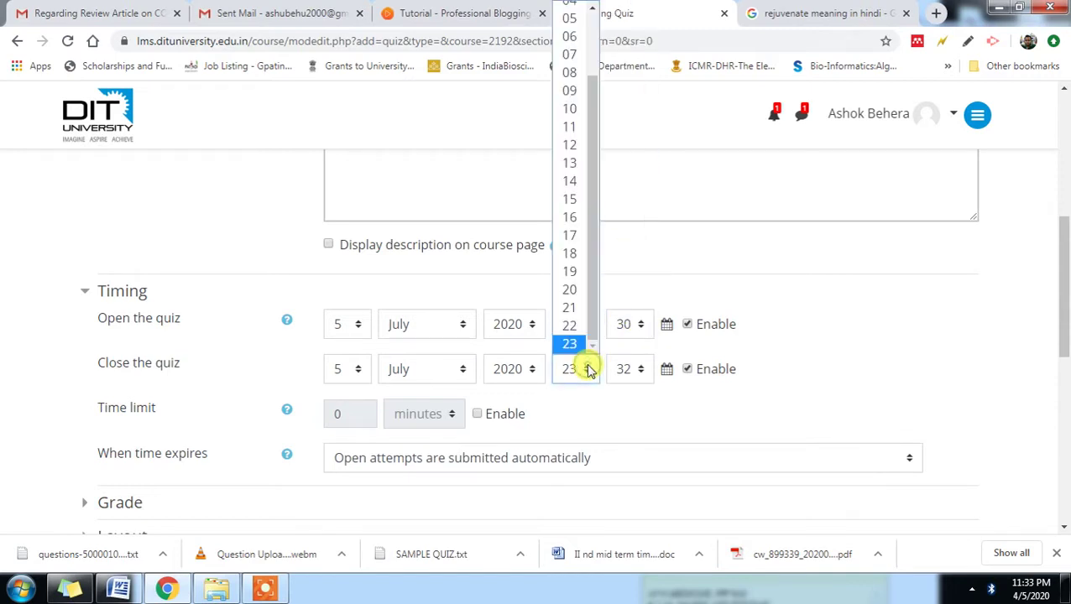
{"action": "left_click", "coordinate": [564, 109]}
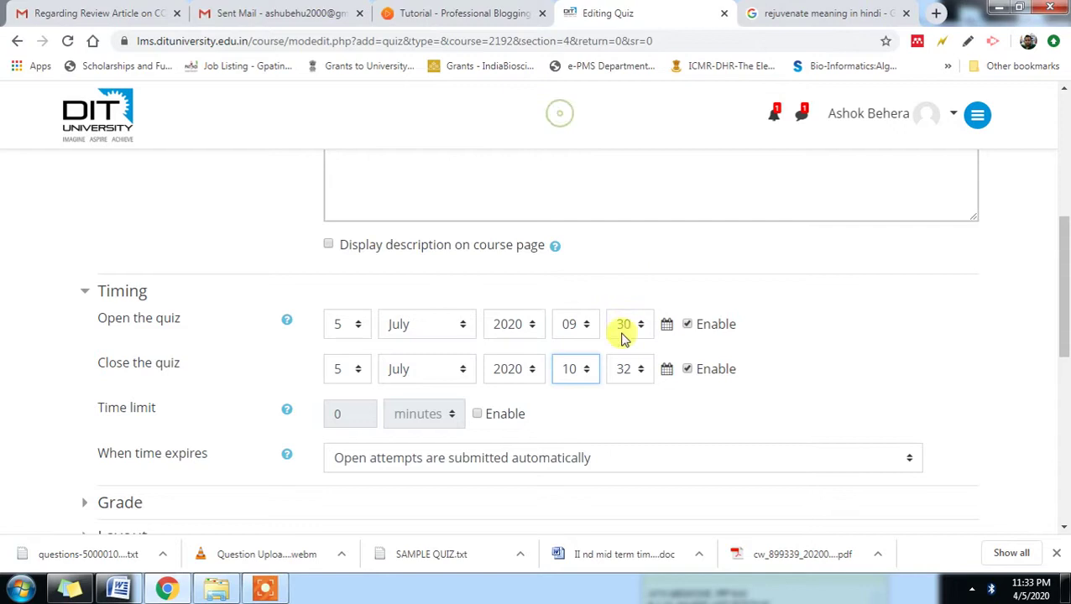
{"action": "left_click", "coordinate": [636, 370]}
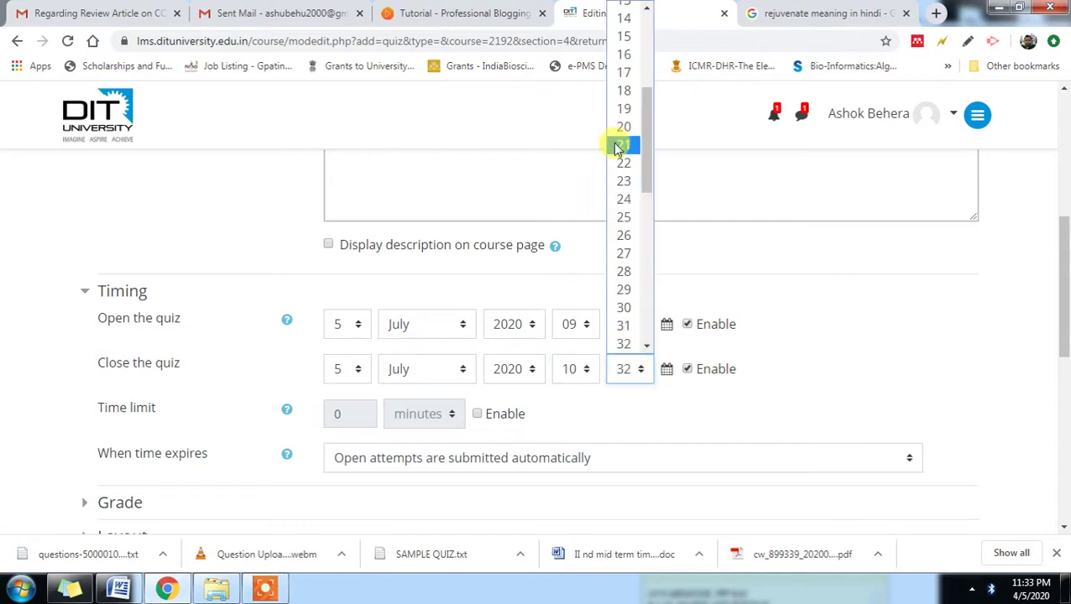
{"action": "left_click", "coordinate": [626, 308]}
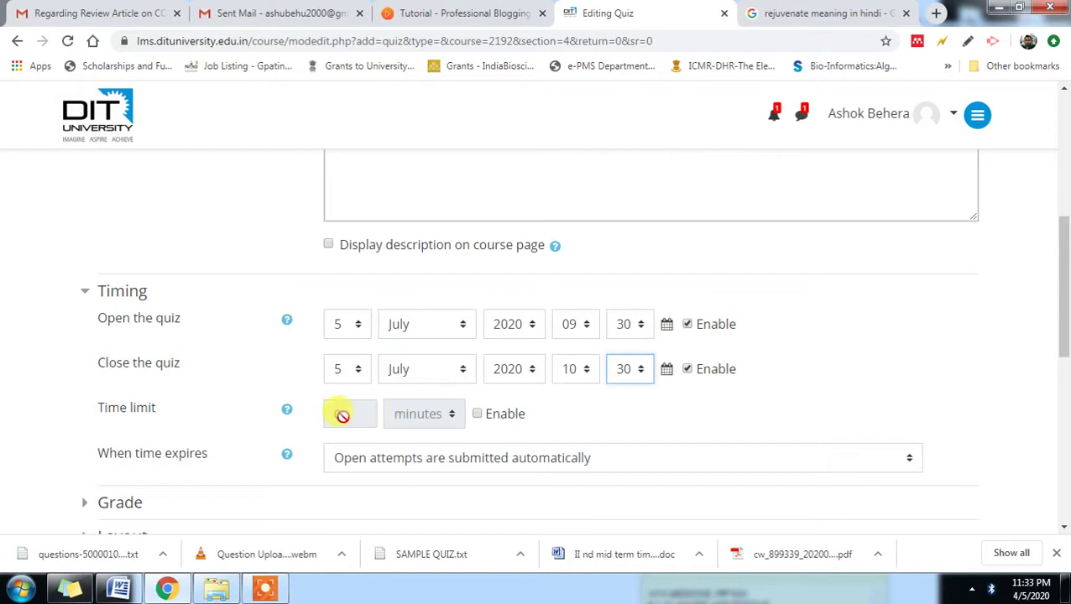
- Enable a 60-minute time limit for the quiz
{"action": "left_click", "coordinate": [477, 414]}
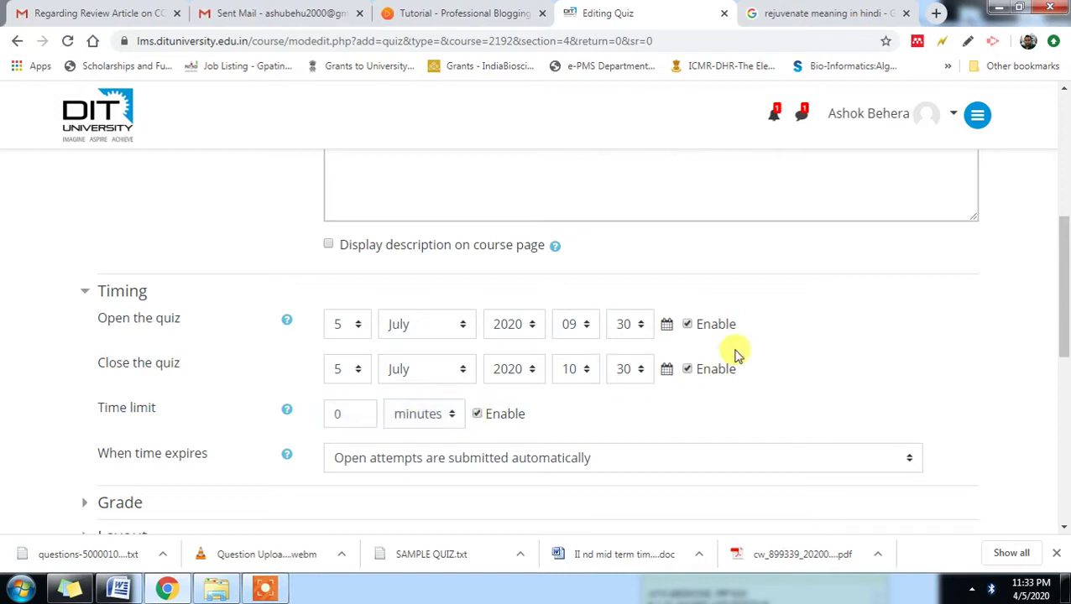
{"action": "left_click", "coordinate": [336, 413]}
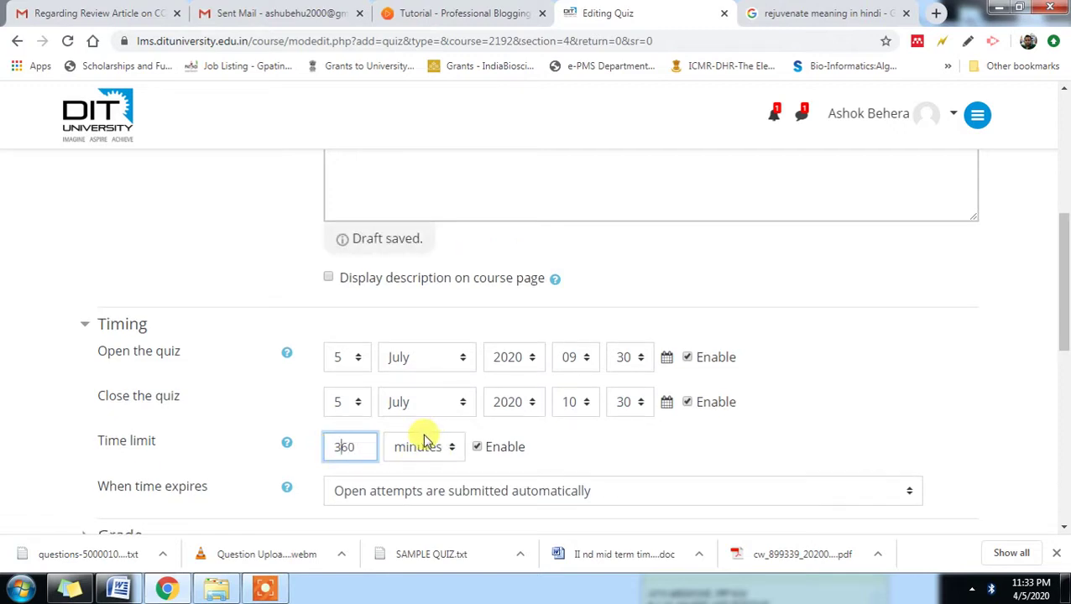
{"action": "scroll", "coordinate": [669, 497], "scroll_direction": "down", "scroll_amount": 2}
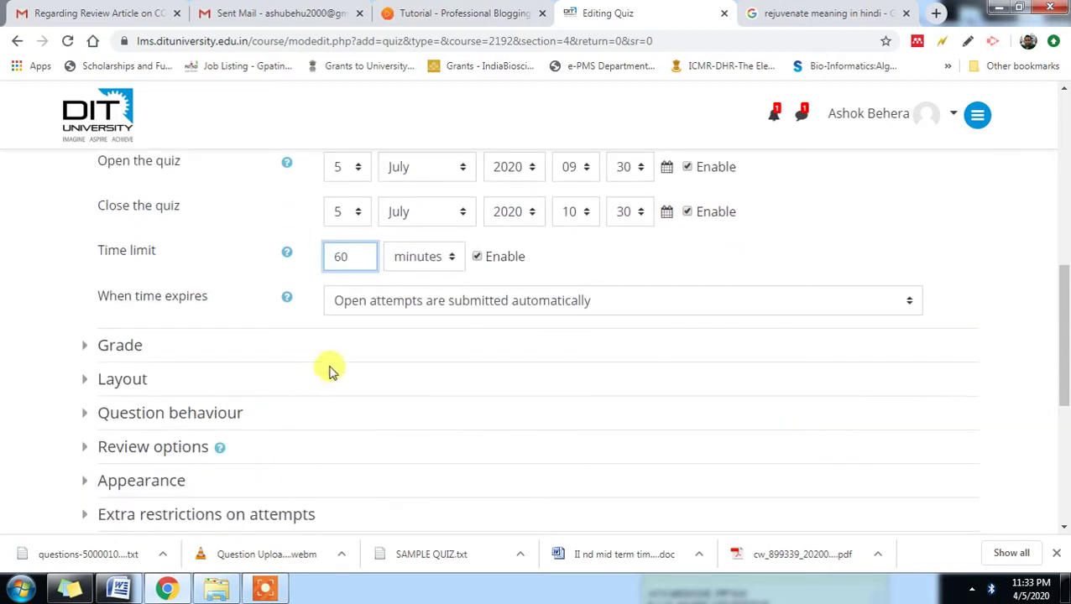
{"action": "scroll", "coordinate": [328, 370], "scroll_direction": "down", "scroll_amount": 2}
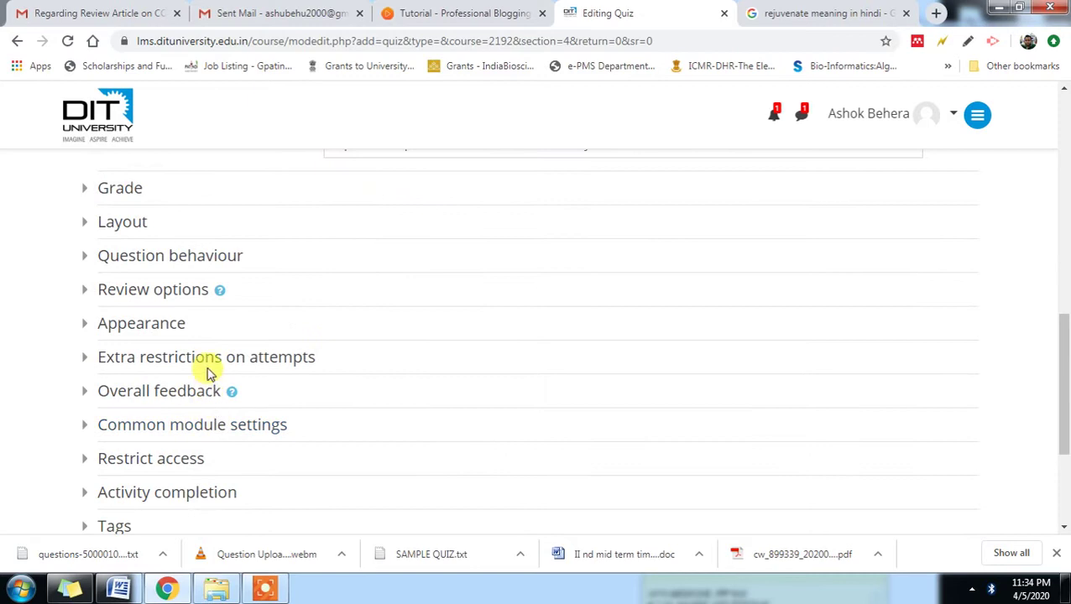
- Require a password for the quiz under Extra restrictions on attempts
{"action": "left_click", "coordinate": [210, 361]}
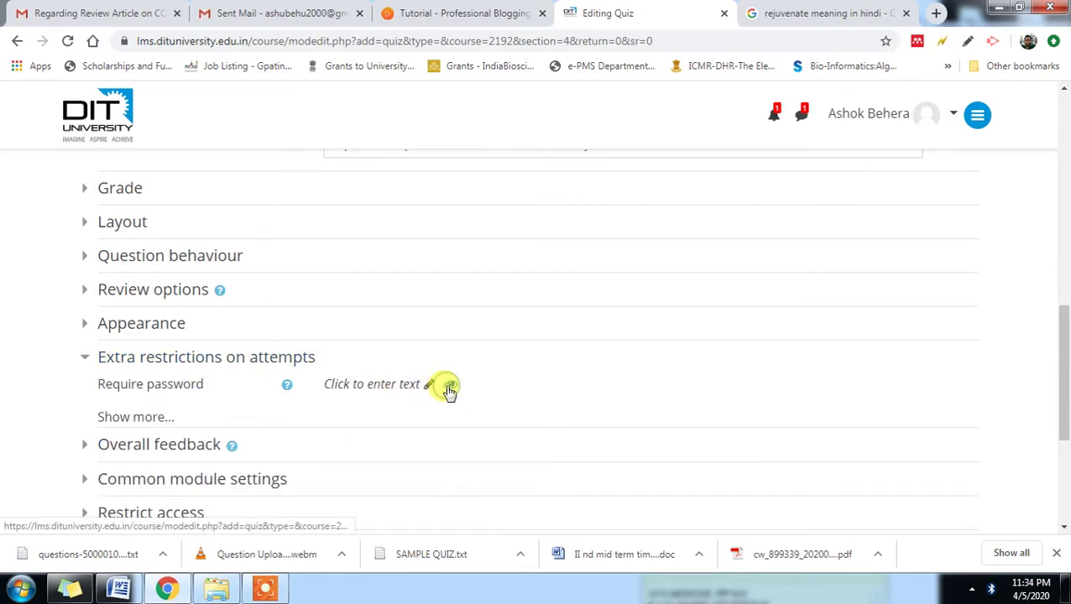
{"action": "left_click", "coordinate": [429, 386]}
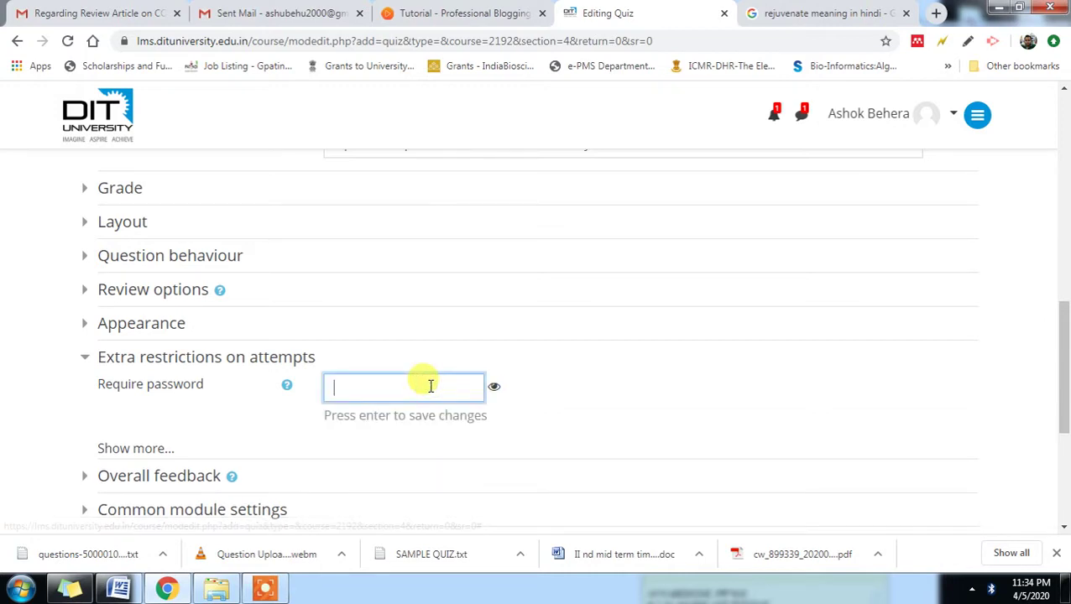
{"action": "type", "text": "1234"}
{"action": "left_click", "coordinate": [494, 387]}
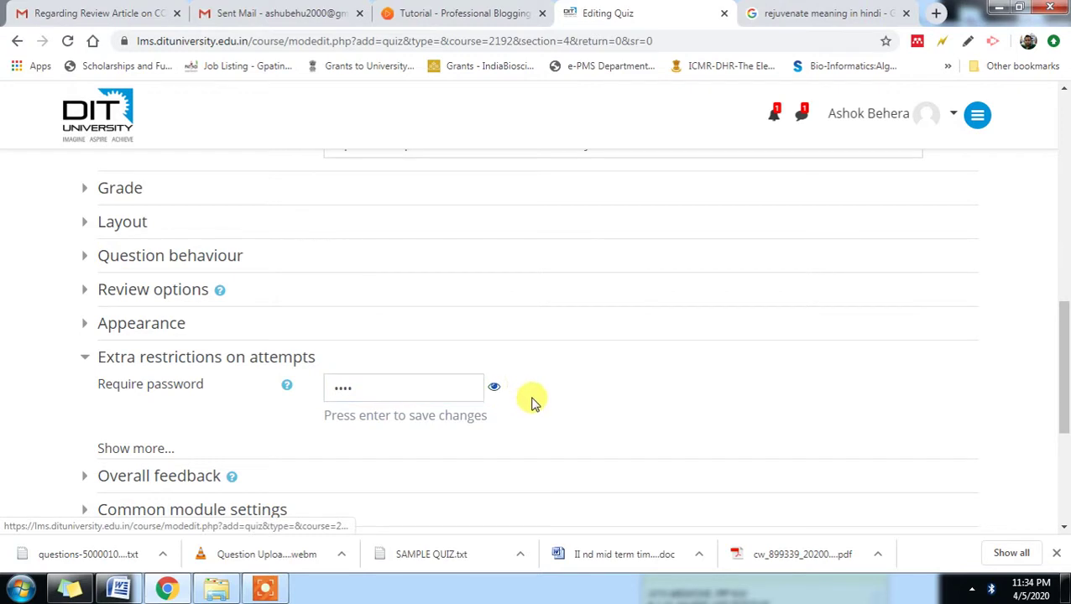
{"action": "scroll", "coordinate": [530, 411], "scroll_direction": "down", "scroll_amount": 3}
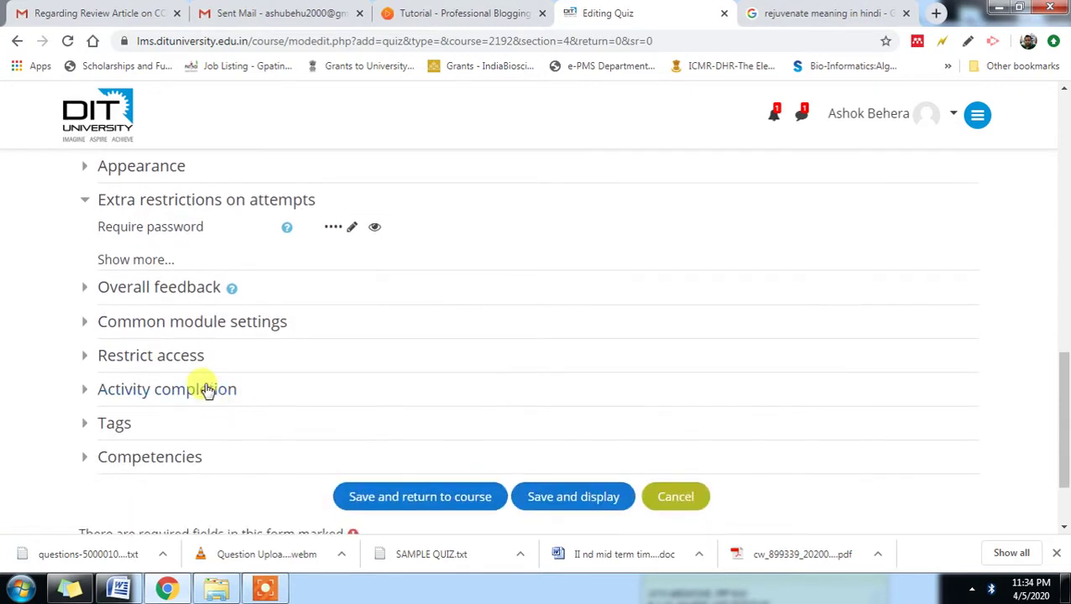
- Add a date access restriction starting from 6 June
{"action": "left_click", "coordinate": [202, 361]}
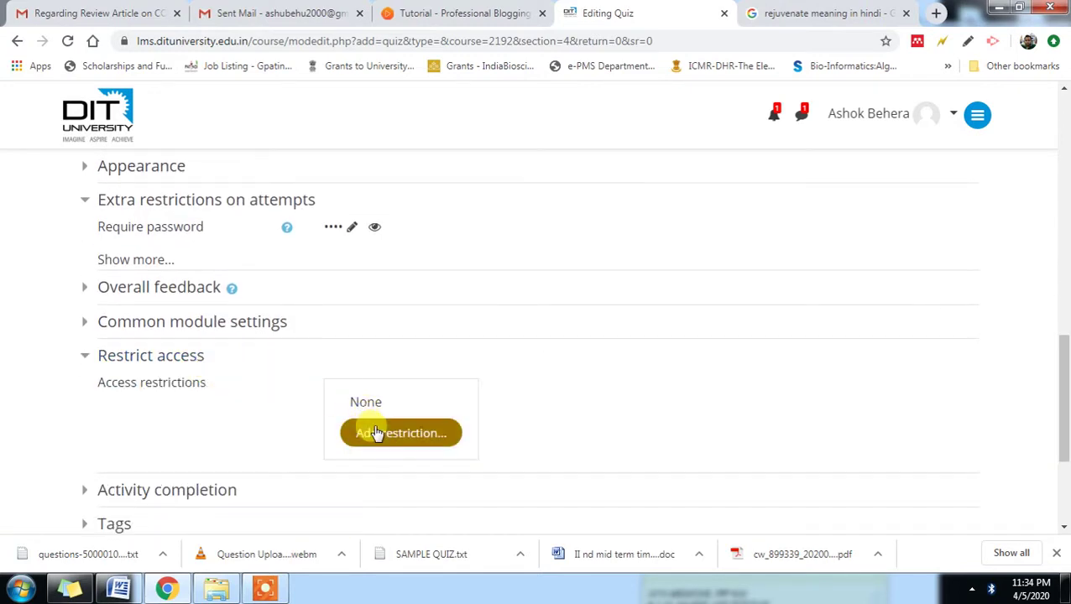
{"action": "left_click", "coordinate": [377, 433]}
{"action": "left_click", "coordinate": [472, 264]}
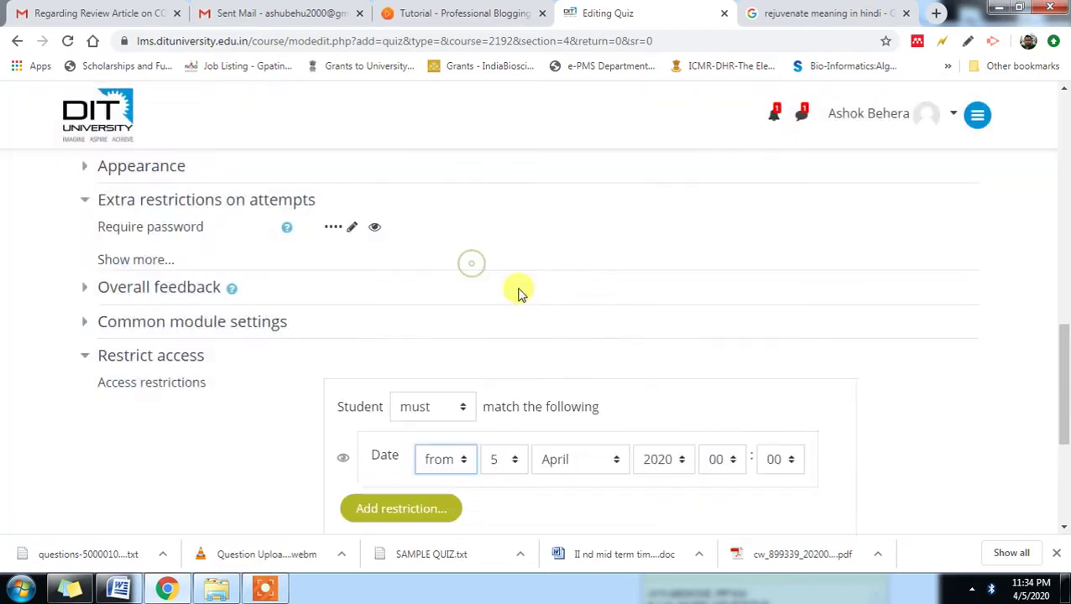
{"action": "left_click", "coordinate": [512, 463]}
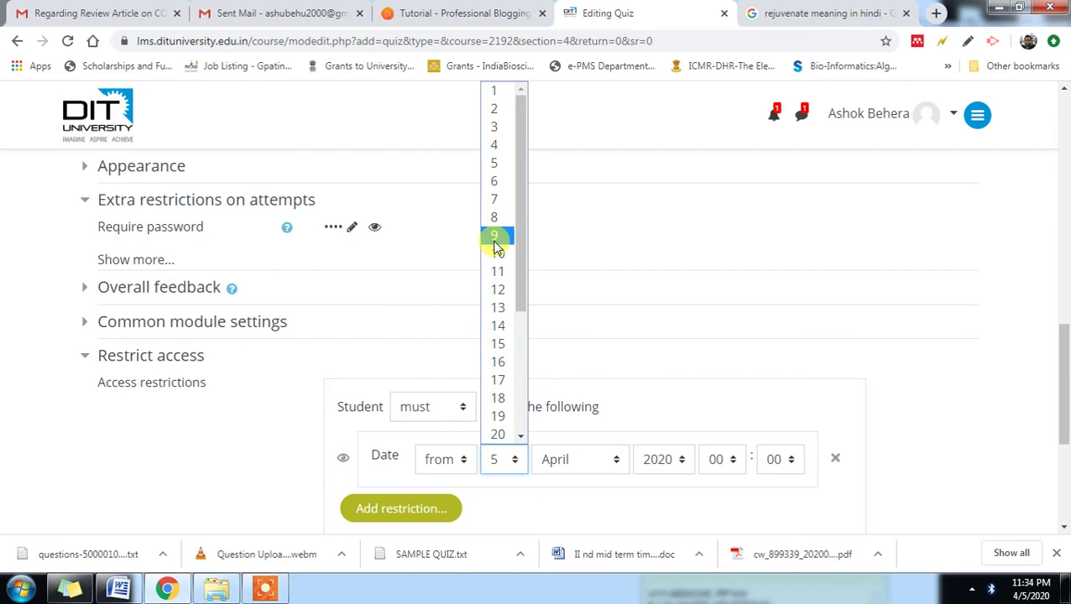
{"action": "left_click", "coordinate": [496, 181]}
{"action": "left_click", "coordinate": [612, 463]}
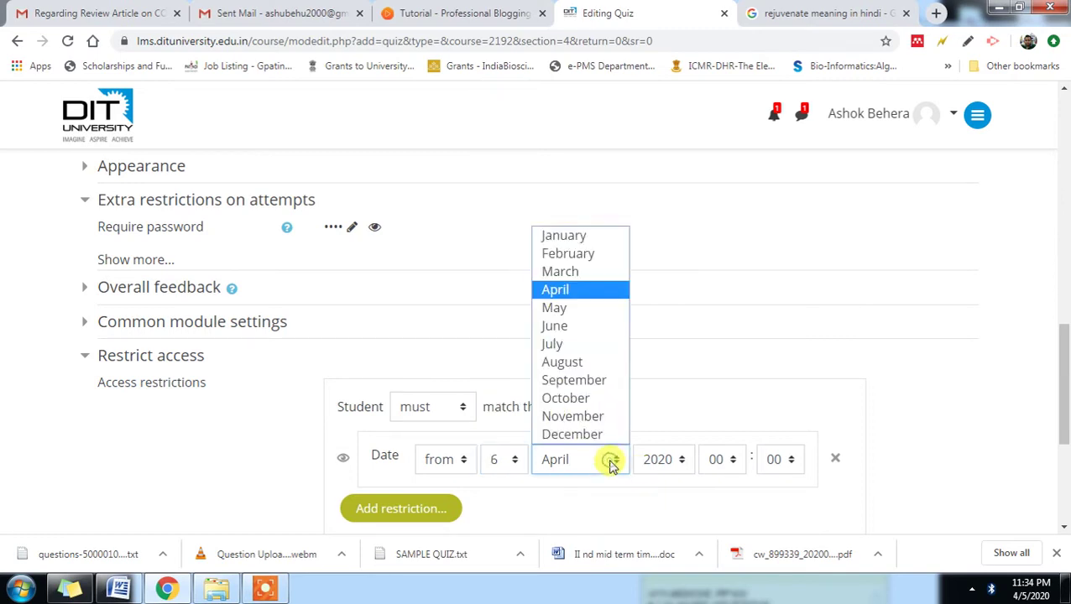
{"action": "left_click", "coordinate": [554, 325]}
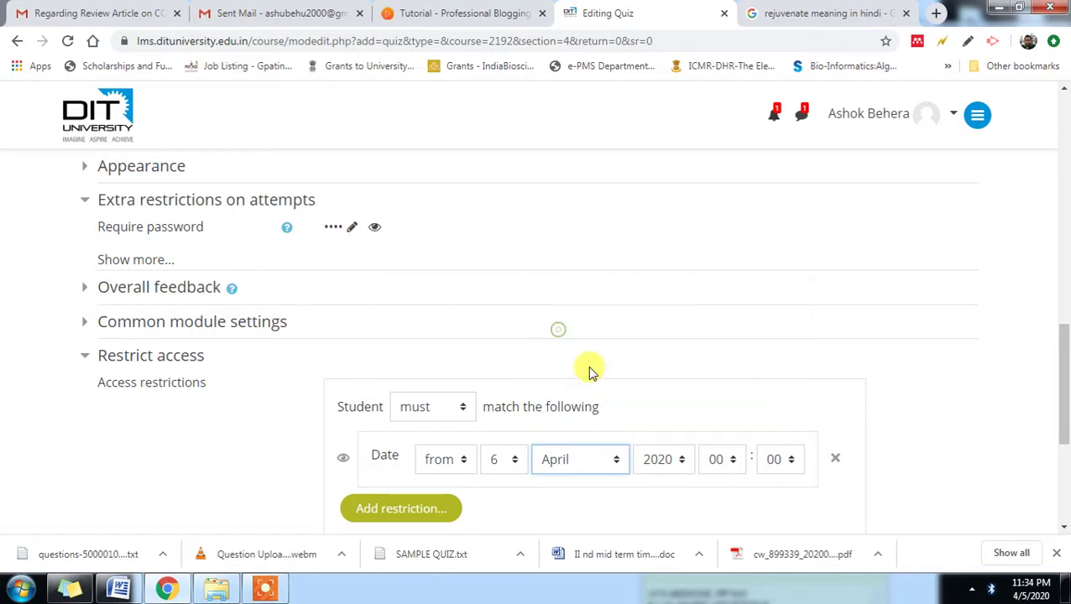
- Set the restriction's start time to 09:30
{"action": "left_click", "coordinate": [728, 467]}
{"action": "left_click", "coordinate": [713, 253]}
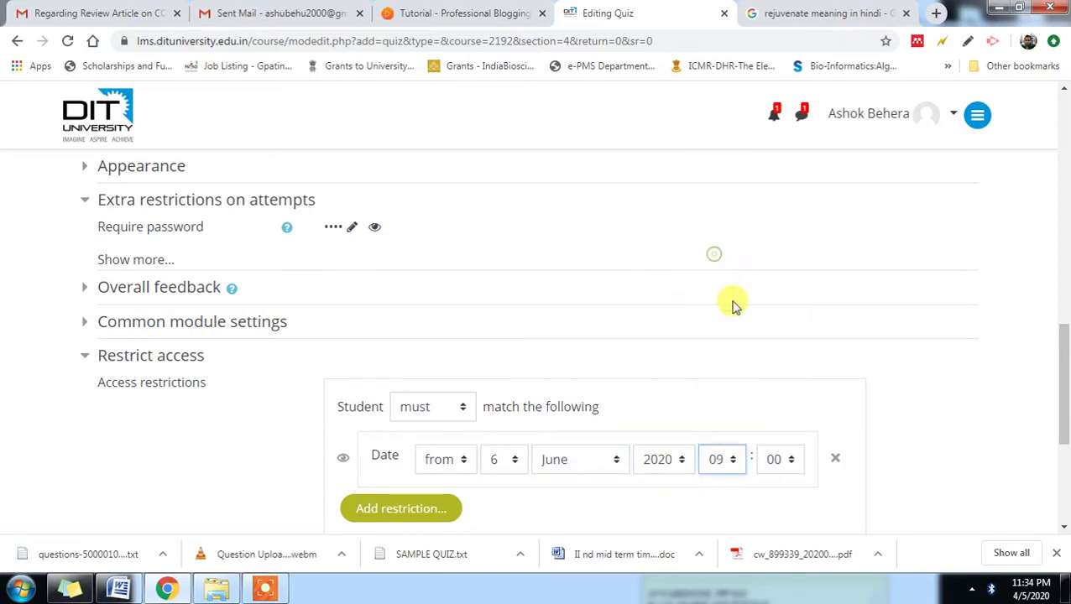
{"action": "left_click", "coordinate": [781, 459]}
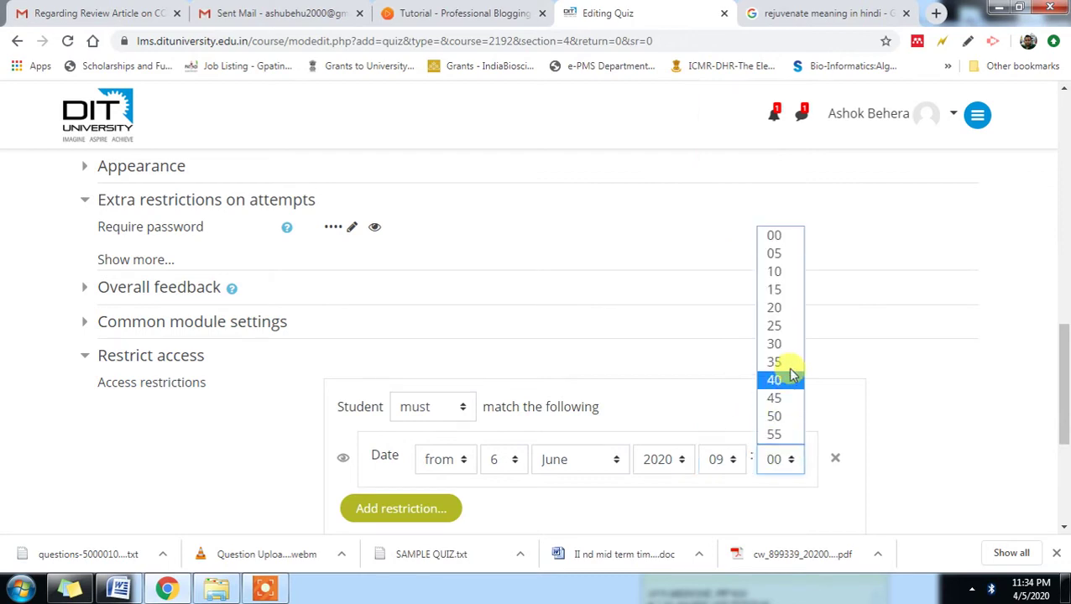
{"action": "left_click", "coordinate": [787, 344]}
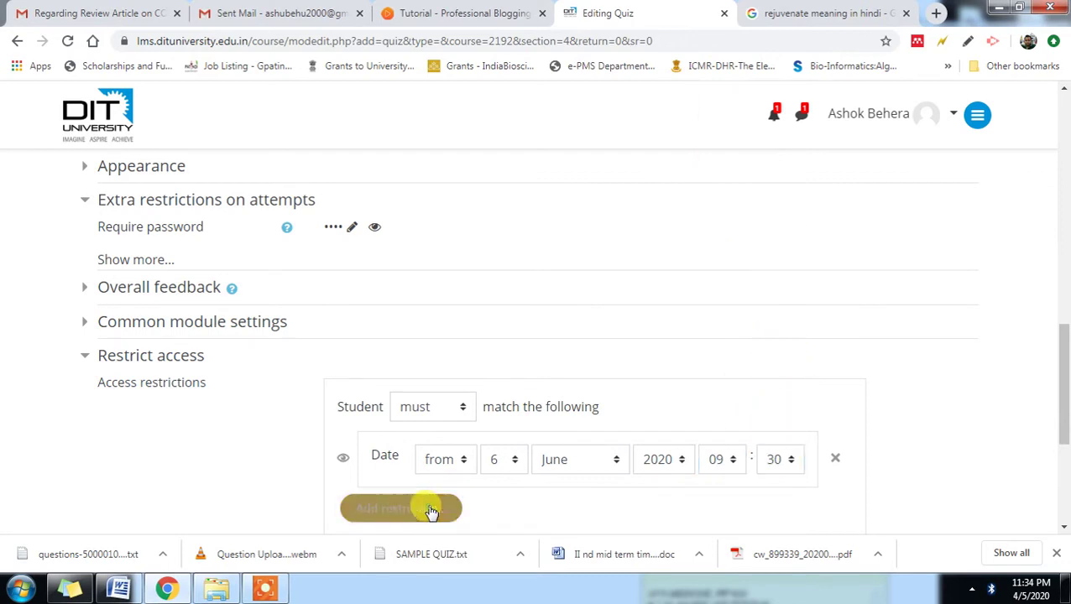
{"action": "left_click", "coordinate": [430, 511]}
{"action": "left_click", "coordinate": [972, 385]}
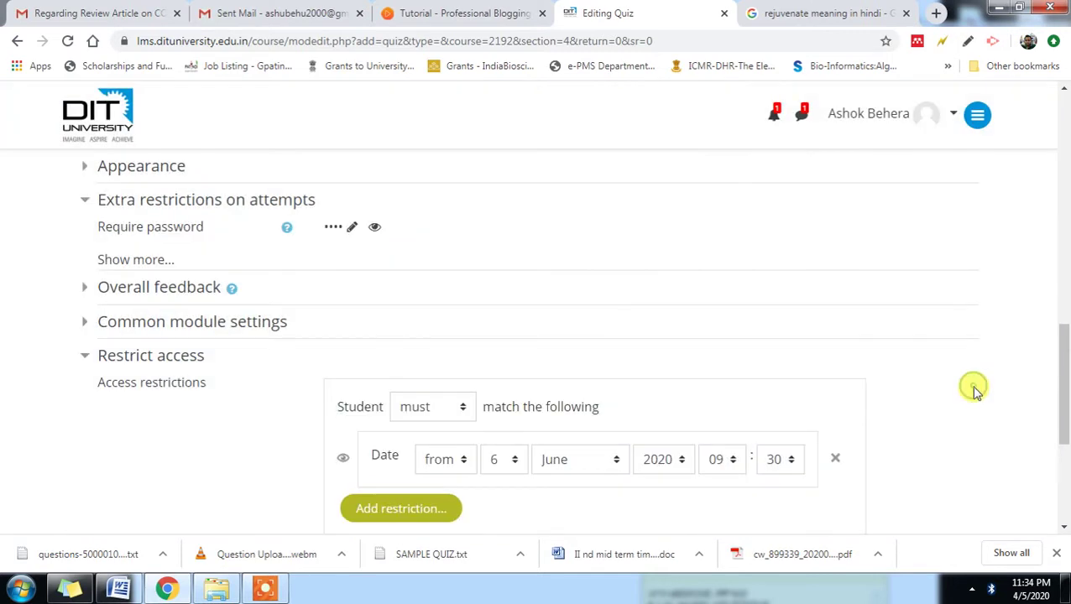
{"action": "scroll", "coordinate": [976, 397], "scroll_direction": "down", "scroll_amount": 3}
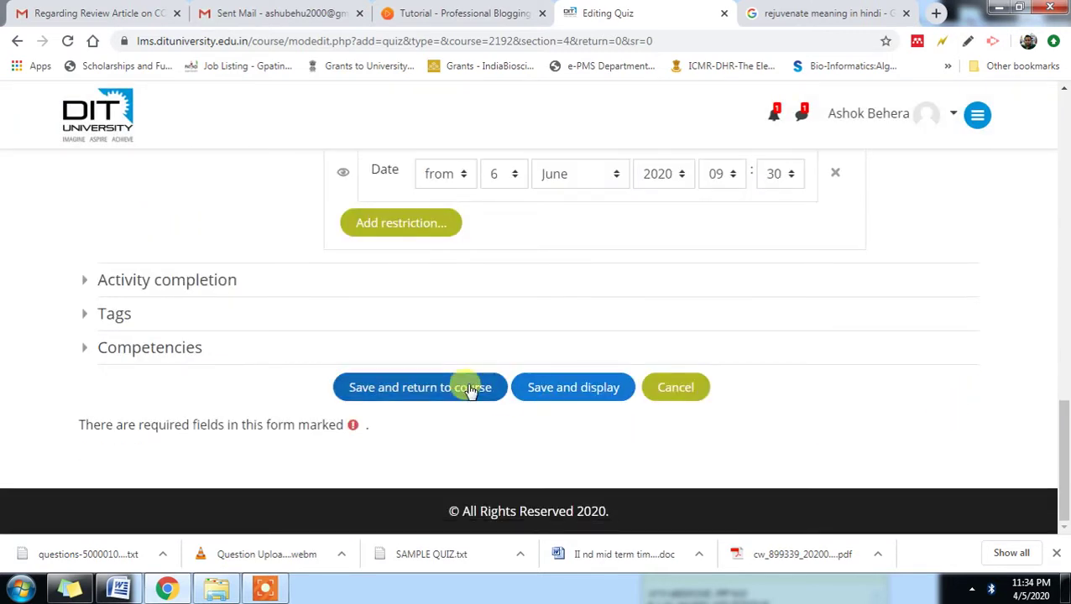
- Save the QUIZ3 settings and display the quiz page
{"action": "left_click", "coordinate": [583, 394]}
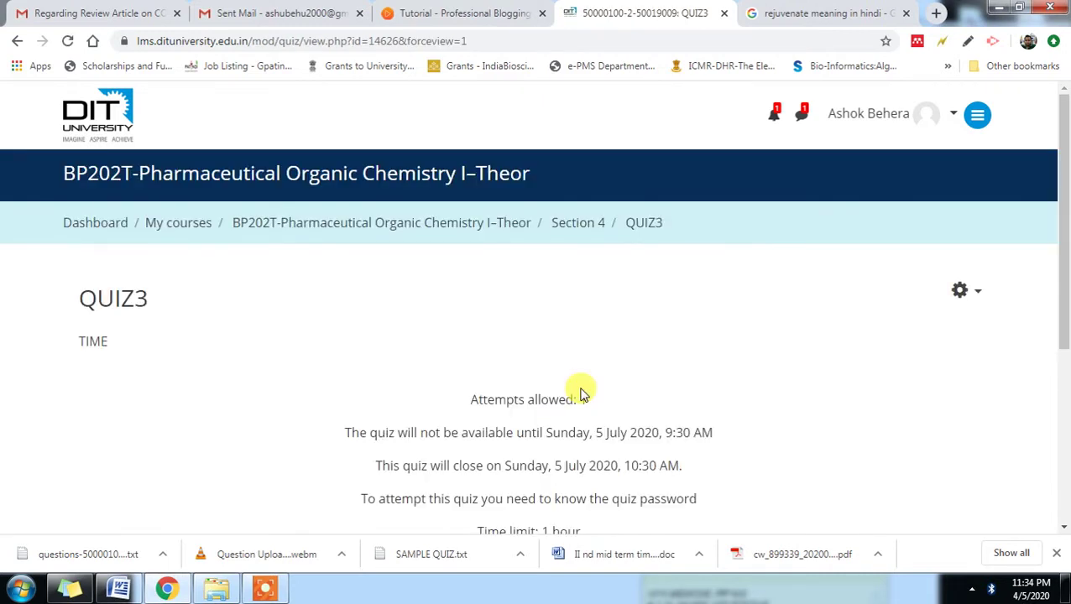
{"action": "scroll", "coordinate": [582, 391], "scroll_direction": "down", "scroll_amount": 3}
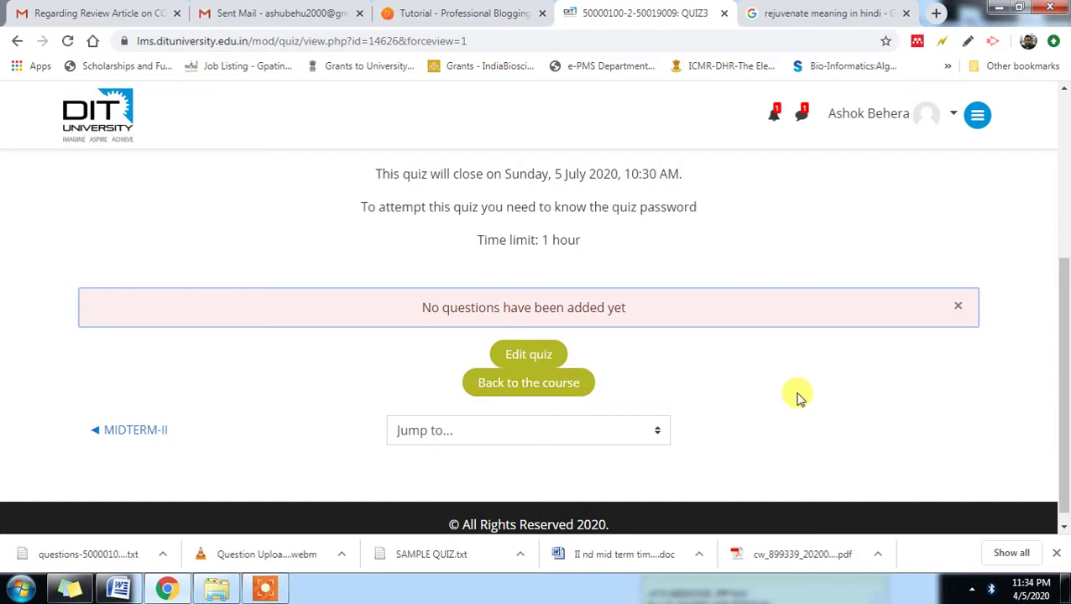
{"action": "scroll", "coordinate": [955, 265], "scroll_direction": "up", "scroll_amount": 4}
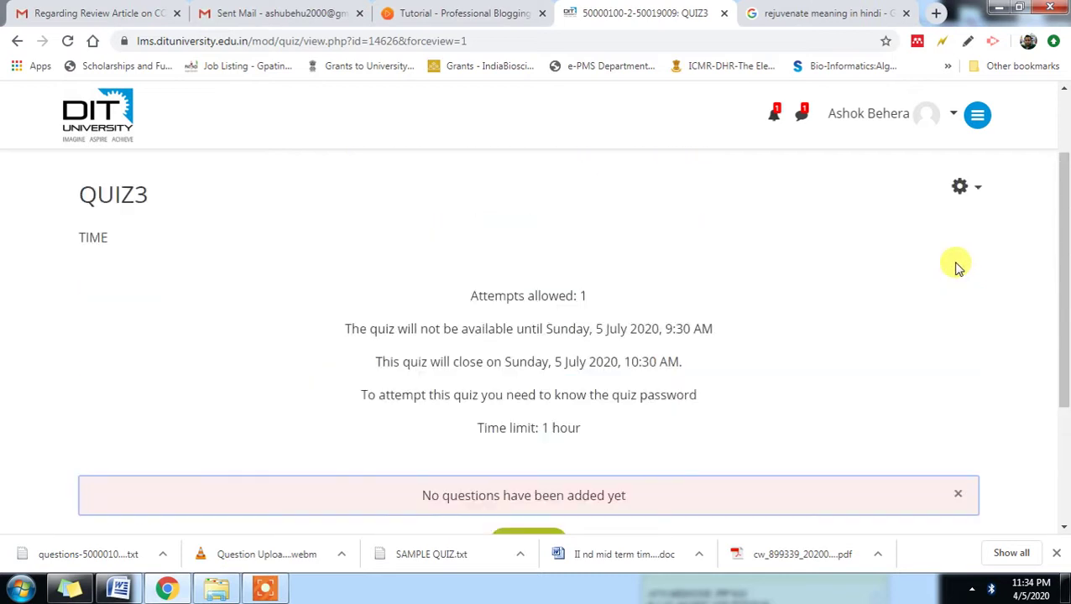
- Go to Question bank > Import from the quiz's actions menu
{"action": "left_click", "coordinate": [980, 295]}
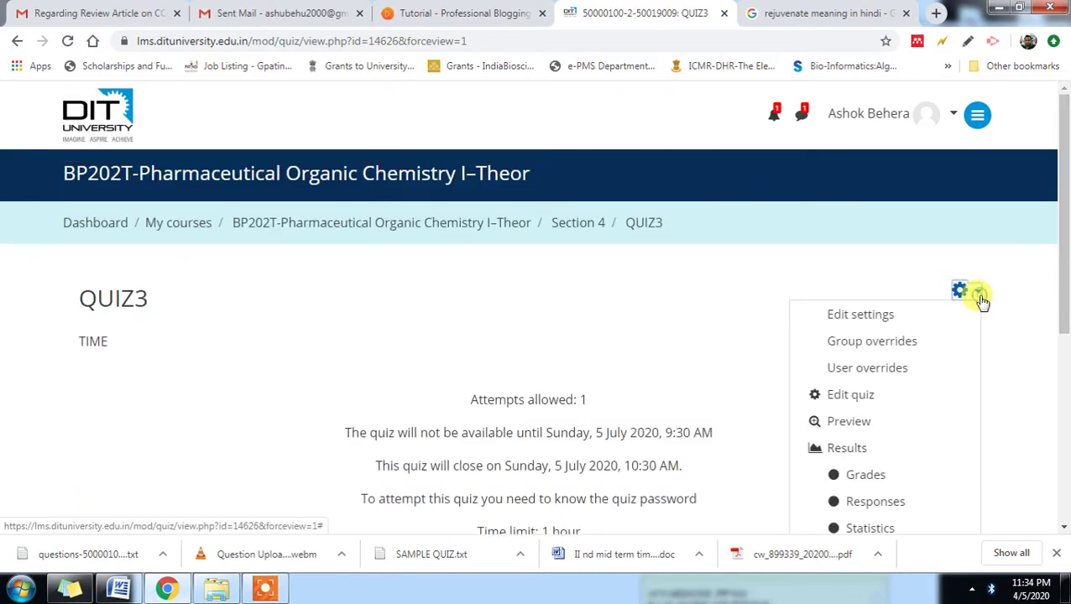
{"action": "scroll", "coordinate": [1020, 411], "scroll_direction": "down", "scroll_amount": 2}
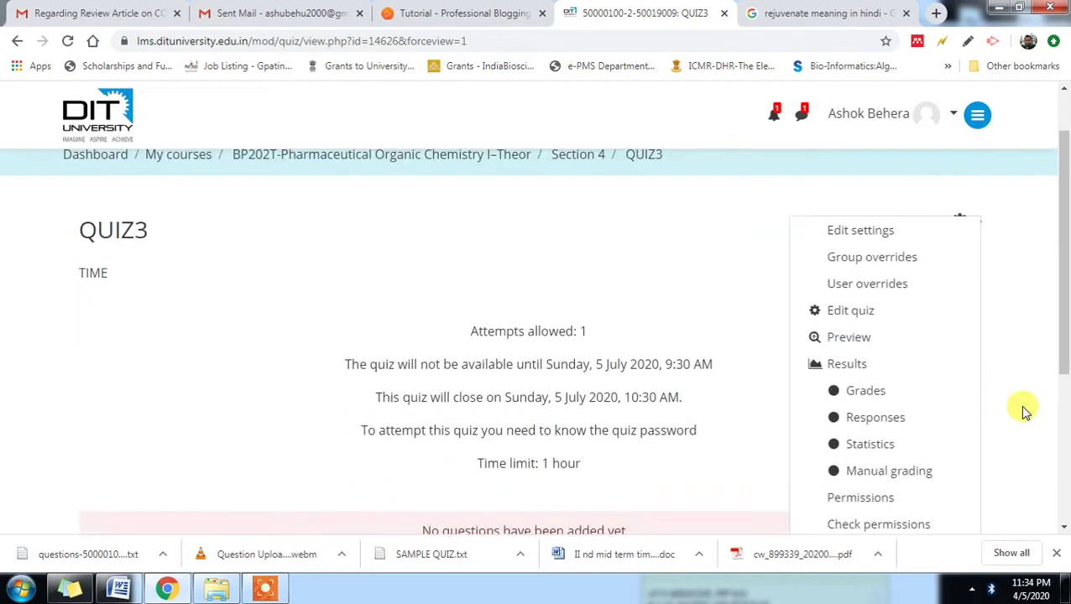
{"action": "scroll", "coordinate": [947, 287], "scroll_direction": "up", "scroll_amount": 2}
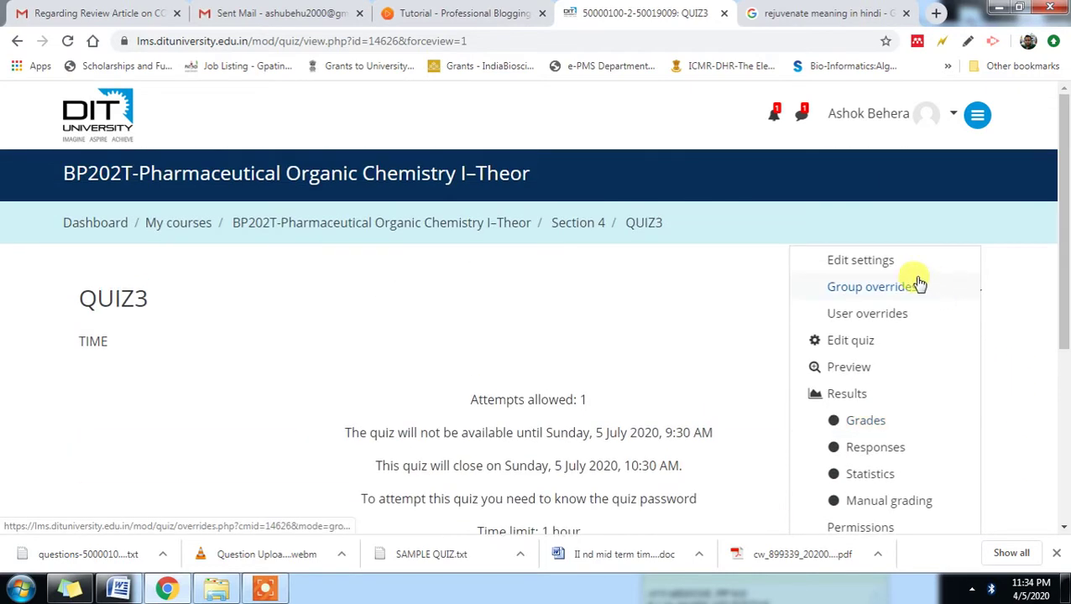
{"action": "left_click", "coordinate": [1007, 336]}
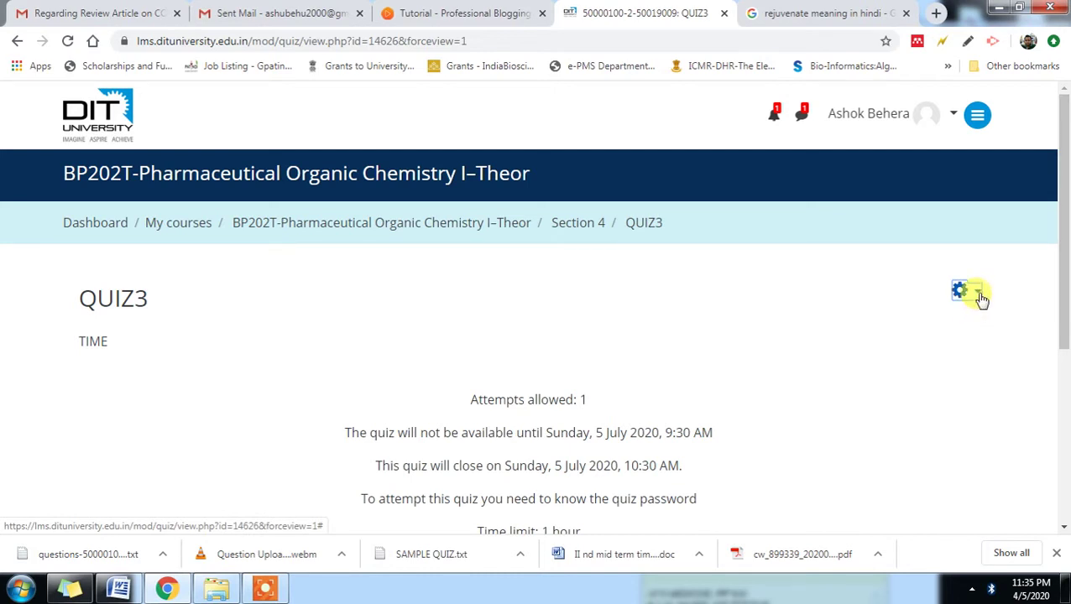
{"action": "left_click", "coordinate": [967, 292]}
{"action": "left_click_drag", "start_coordinate": [1061, 284], "coordinate": [1061, 459]}
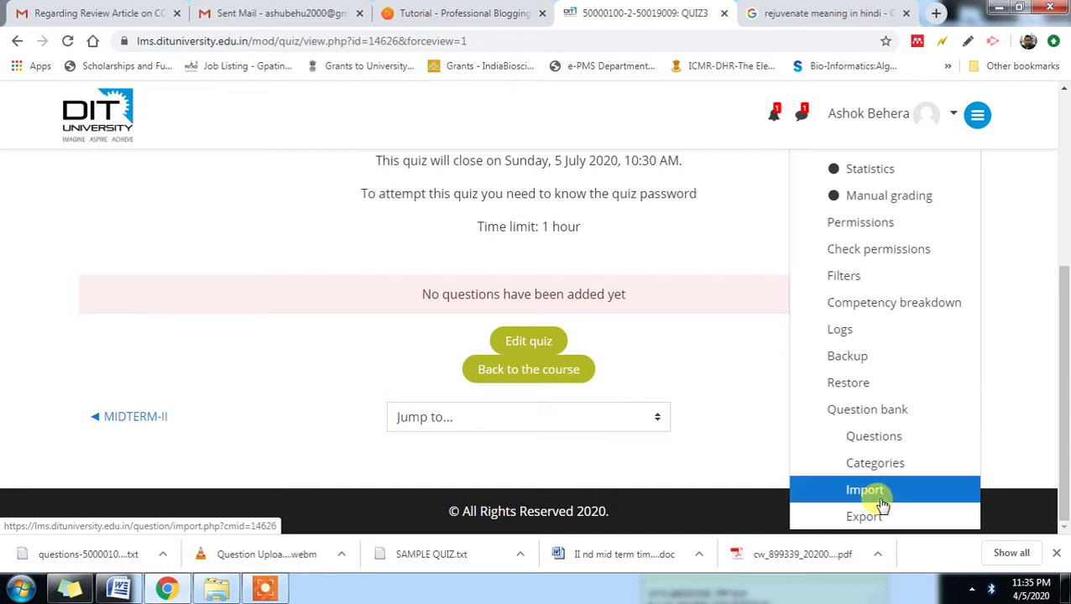
{"action": "left_click", "coordinate": [882, 504]}
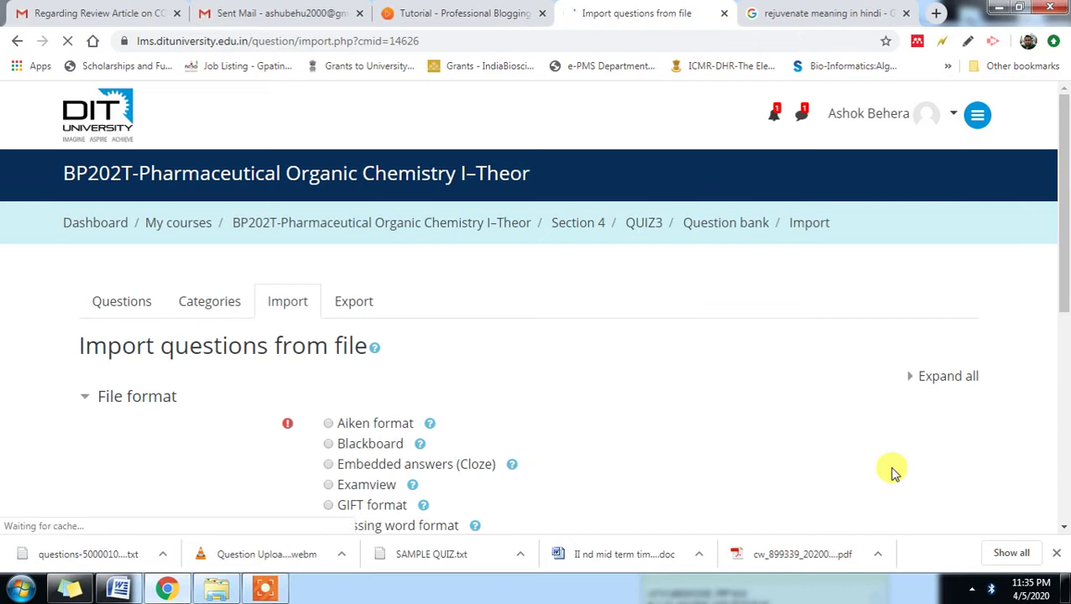
- Select the Aiken import format and browse the computer for a question file
{"action": "left_click", "coordinate": [328, 424]}
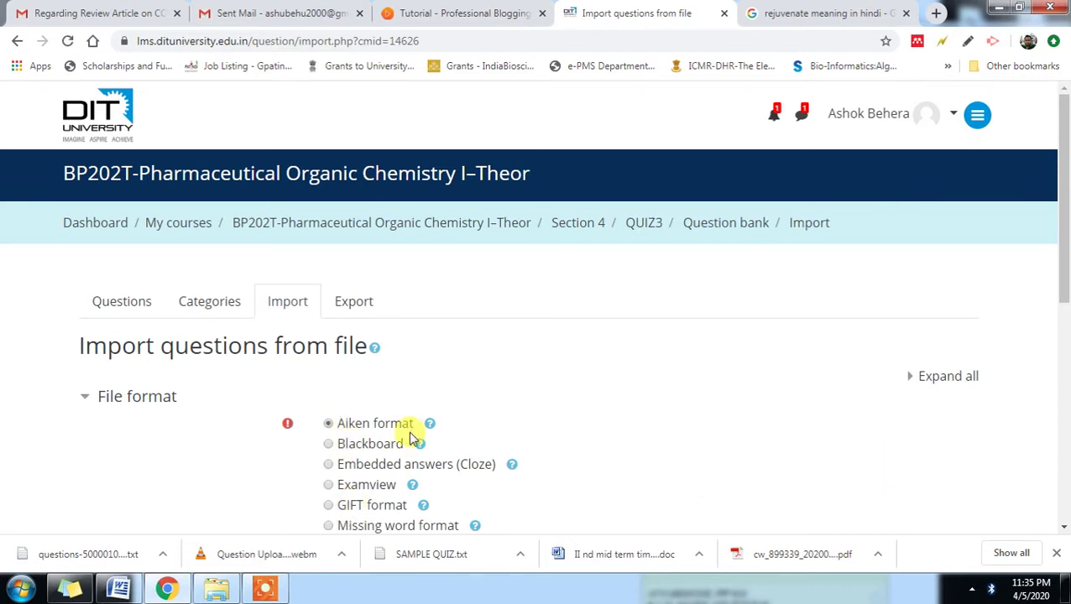
{"action": "scroll", "coordinate": [581, 421], "scroll_direction": "down", "scroll_amount": 3}
{"action": "scroll", "coordinate": [585, 430], "scroll_direction": "down", "scroll_amount": 2}
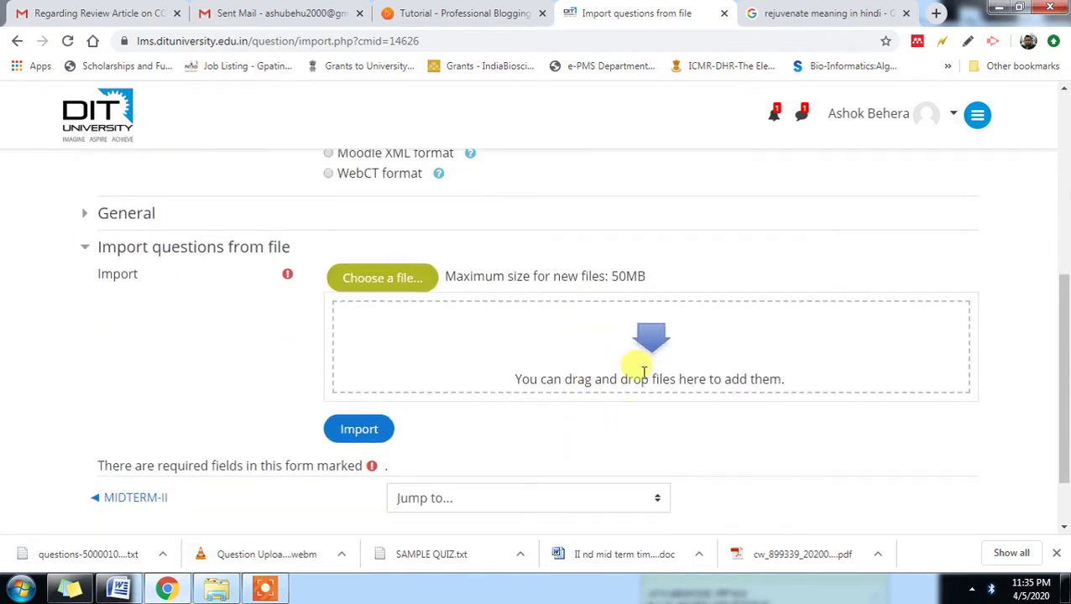
{"action": "left_click", "coordinate": [374, 286]}
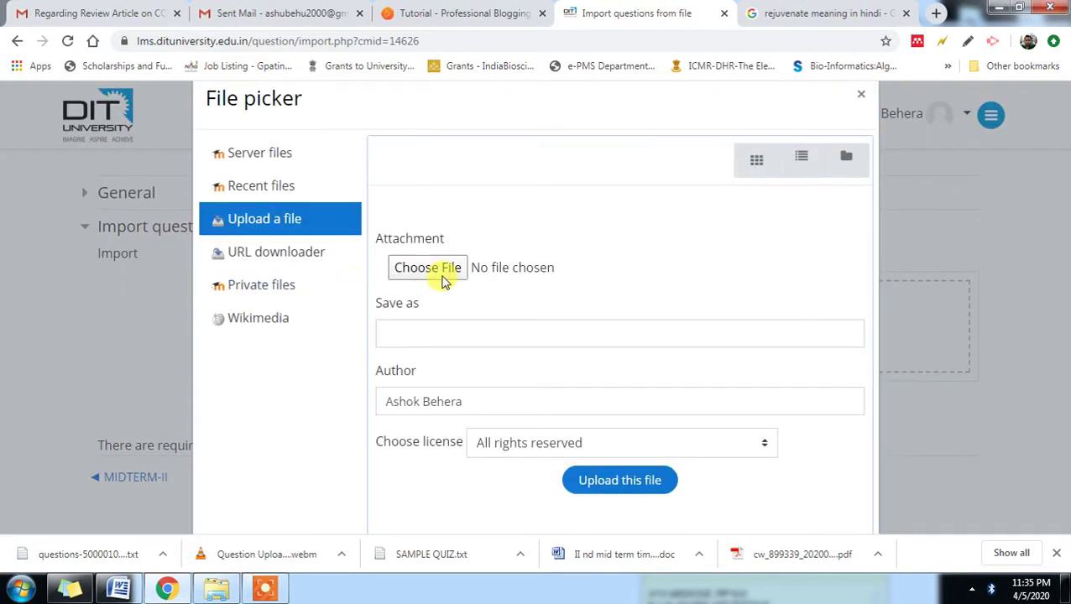
{"action": "left_click", "coordinate": [444, 280]}
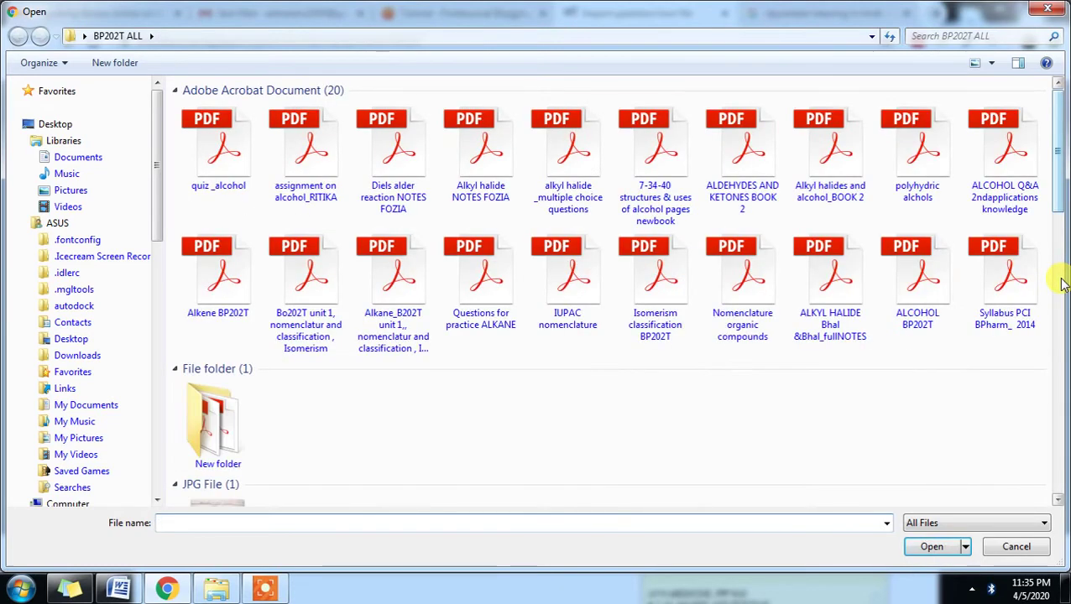
- Pick SAMPLE QUIZ.txt from the Text Documents in the BP202T ALL folder
{"action": "scroll", "coordinate": [1062, 252], "scroll_direction": "down", "scroll_amount": 3}
{"action": "left_click_drag", "start_coordinate": [1061, 252], "coordinate": [1063, 457]}
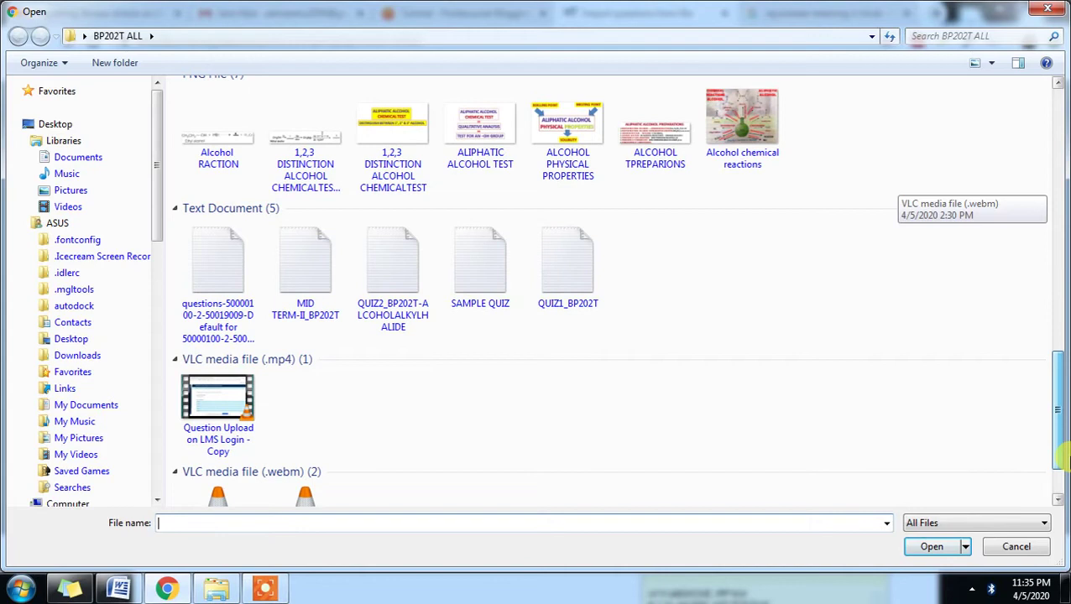
{"action": "double_click", "coordinate": [495, 284]}
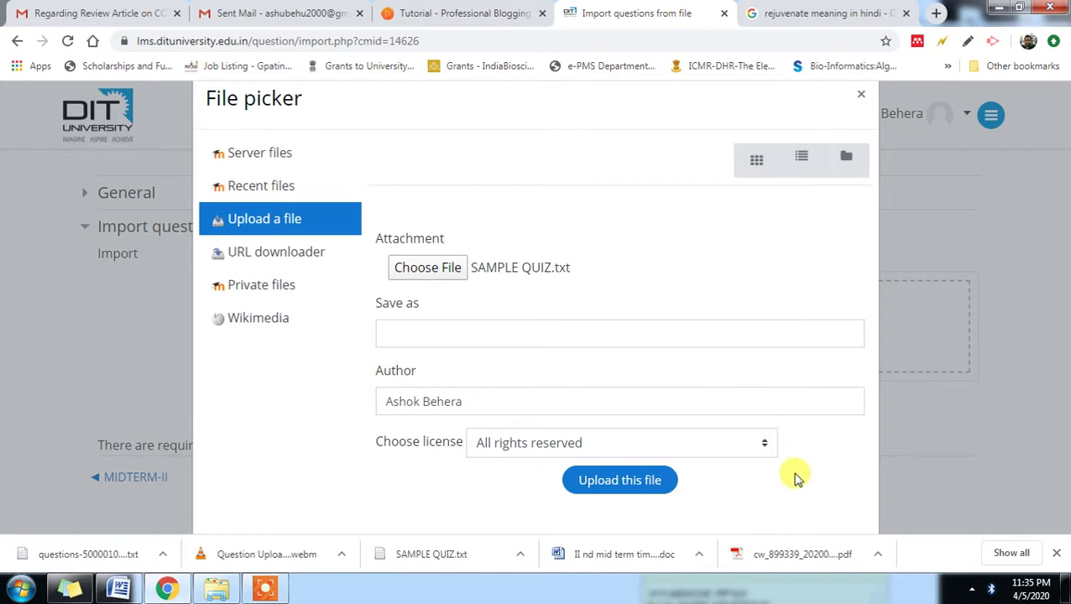
- Upload SAMPLE QUIZ.txt, import its 2 questions, and continue to the question bank
{"action": "left_click", "coordinate": [625, 491]}
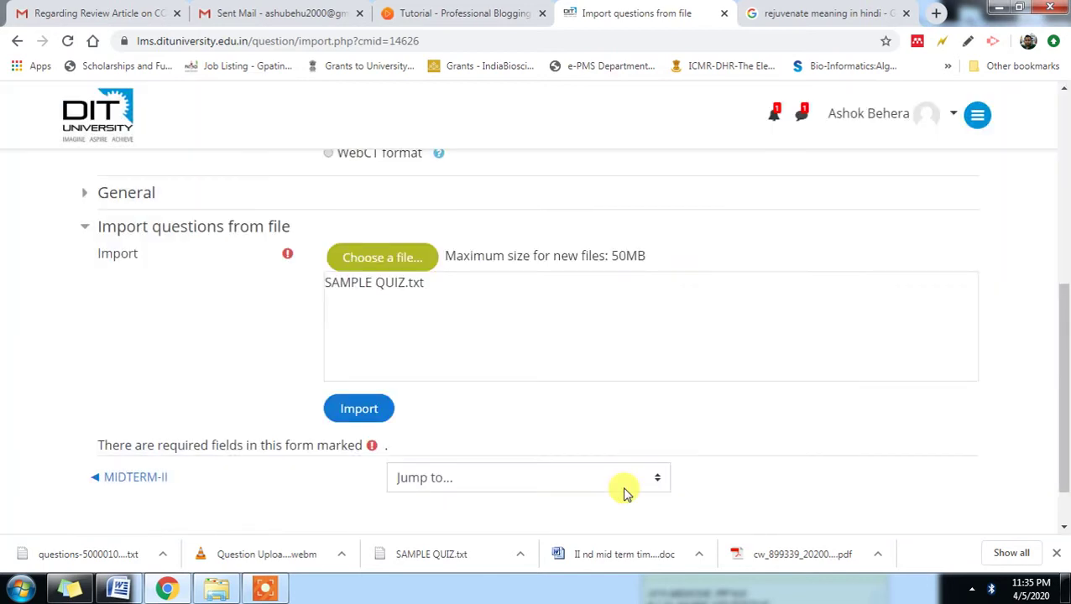
{"action": "left_click", "coordinate": [376, 416]}
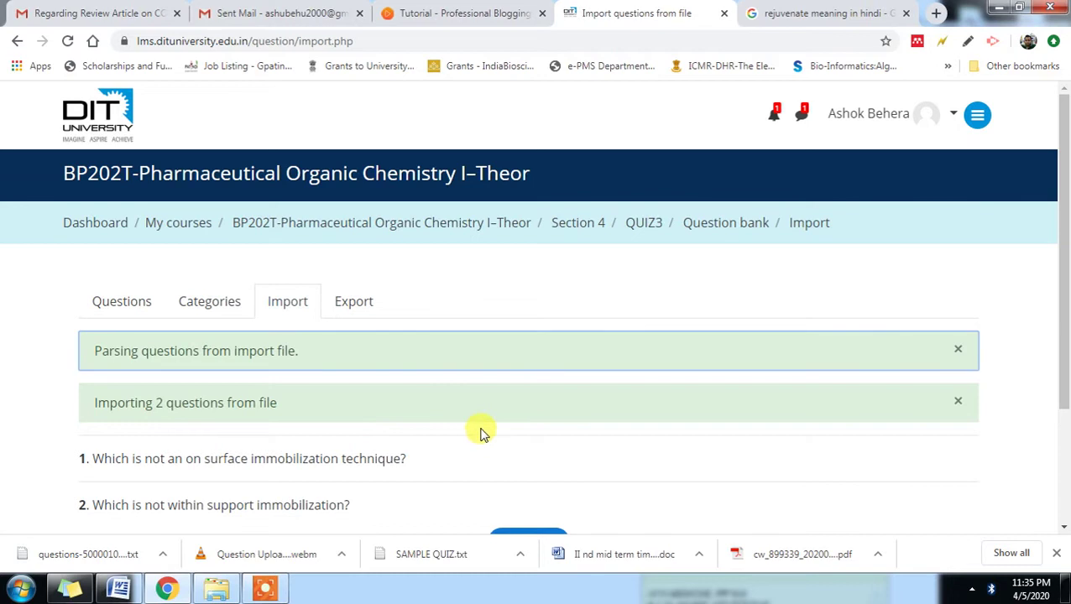
{"action": "scroll", "coordinate": [480, 433], "scroll_direction": "down", "scroll_amount": 2}
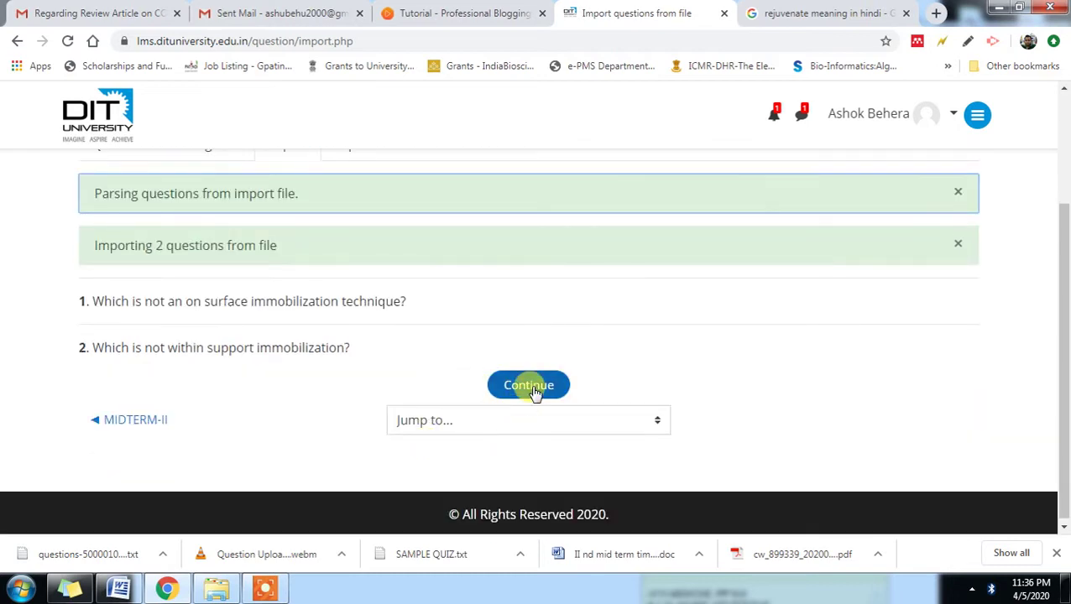
{"action": "left_click", "coordinate": [529, 385]}
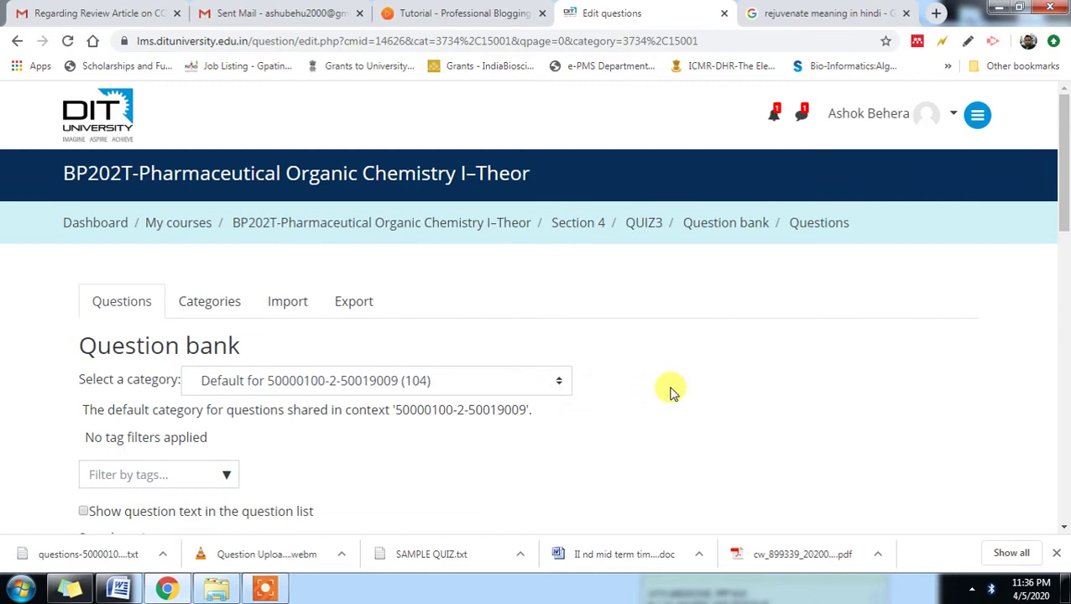
{"action": "scroll", "coordinate": [671, 396], "scroll_direction": "down", "scroll_amount": 2}
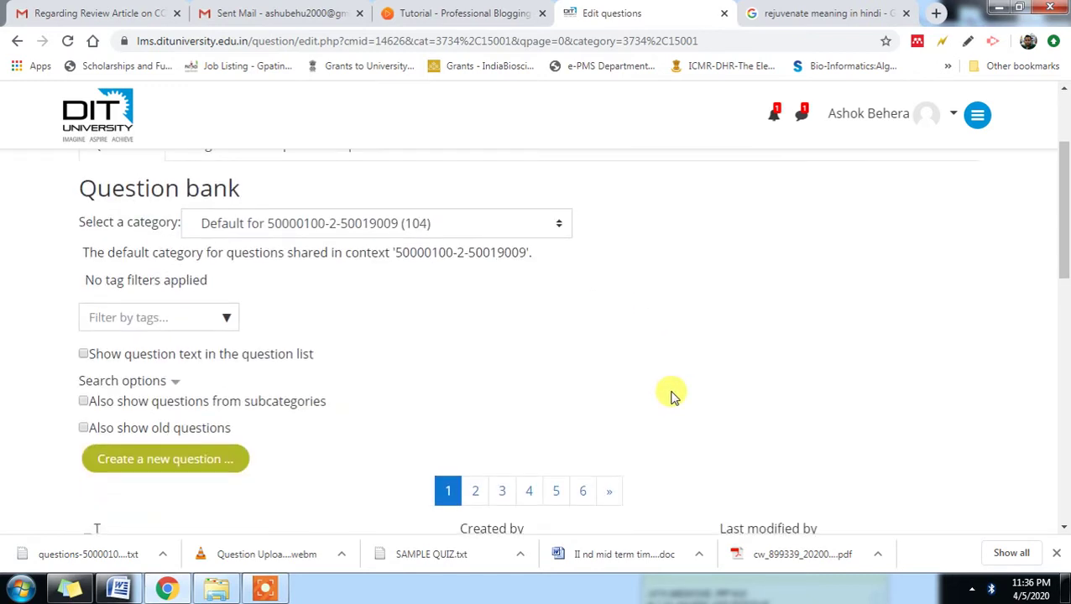
{"action": "scroll", "coordinate": [671, 397], "scroll_direction": "down", "scroll_amount": 4}
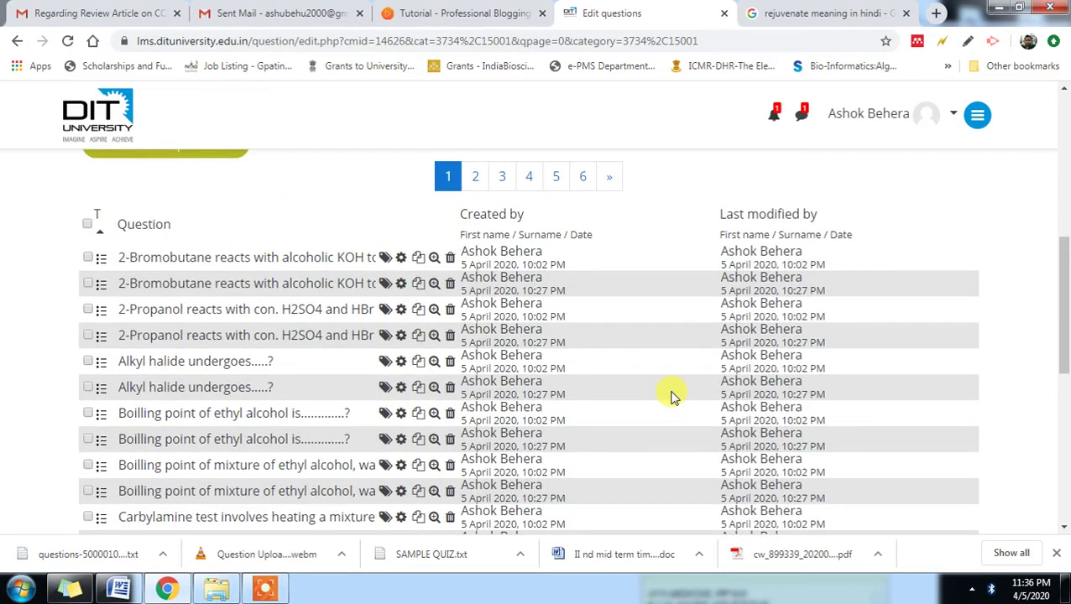
{"action": "scroll", "coordinate": [671, 396], "scroll_direction": "up", "scroll_amount": 2}
{"action": "scroll", "coordinate": [671, 396], "scroll_direction": "up", "scroll_amount": 4}
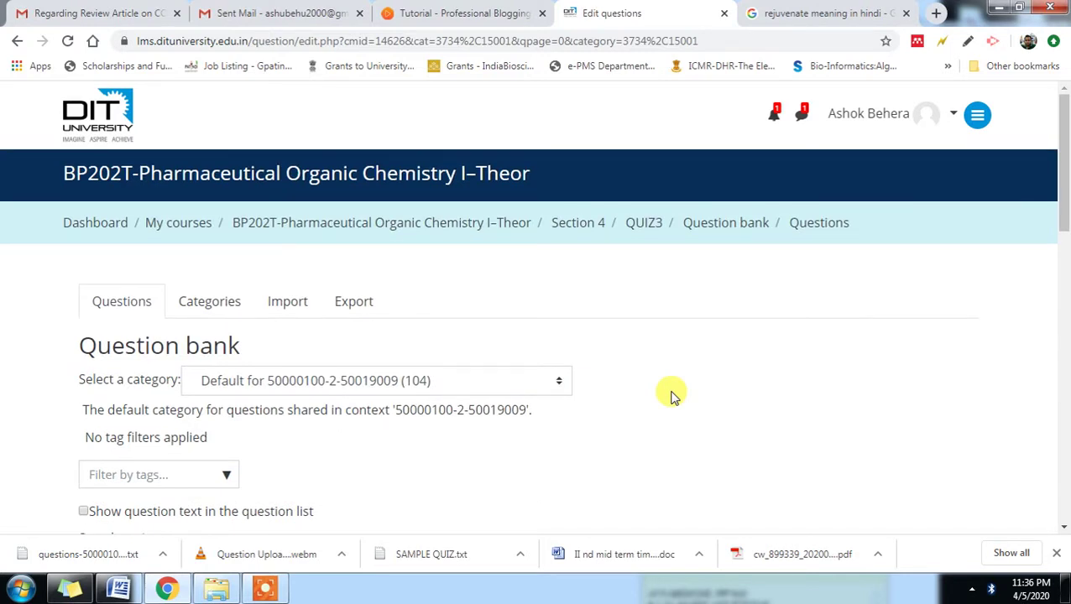
{"action": "scroll", "coordinate": [671, 396], "scroll_direction": "down", "scroll_amount": 5}
{"action": "scroll", "coordinate": [672, 396], "scroll_direction": "down", "scroll_amount": 10}
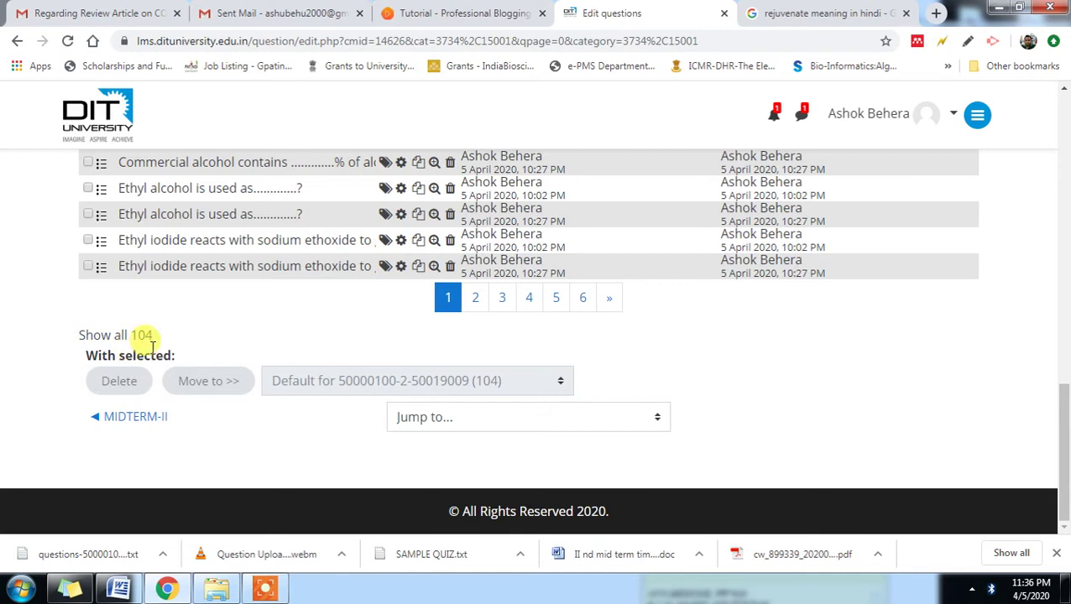
{"action": "scroll", "coordinate": [378, 383], "scroll_direction": "up", "scroll_amount": 8}
{"action": "scroll", "coordinate": [662, 331], "scroll_direction": "up", "scroll_amount": 4}
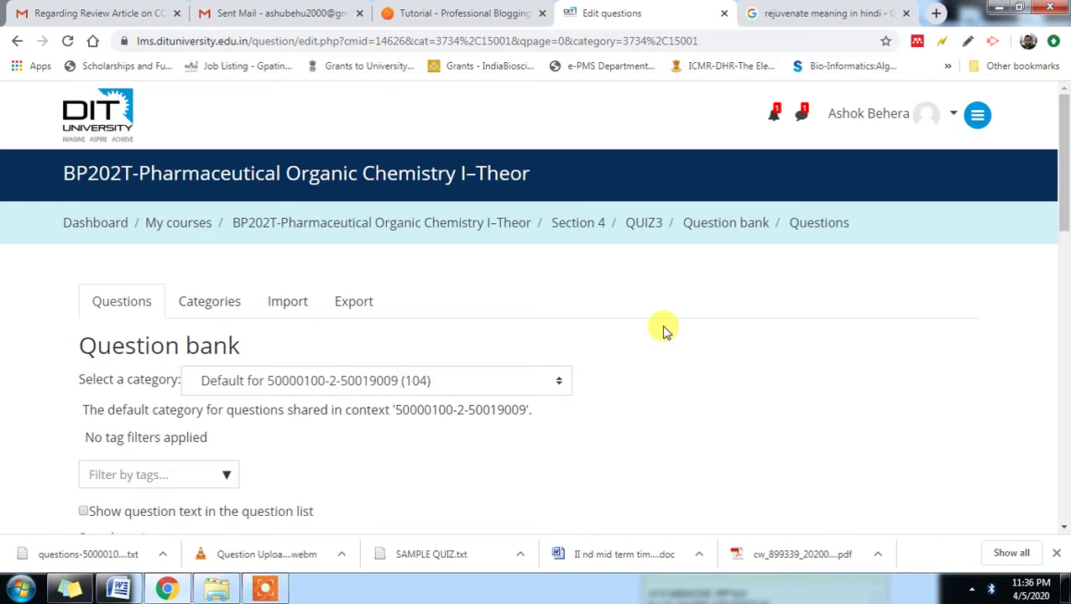
- Return to the course, open QUIZ3 from Section 4, and choose Edit quiz
{"action": "left_click", "coordinate": [414, 229]}
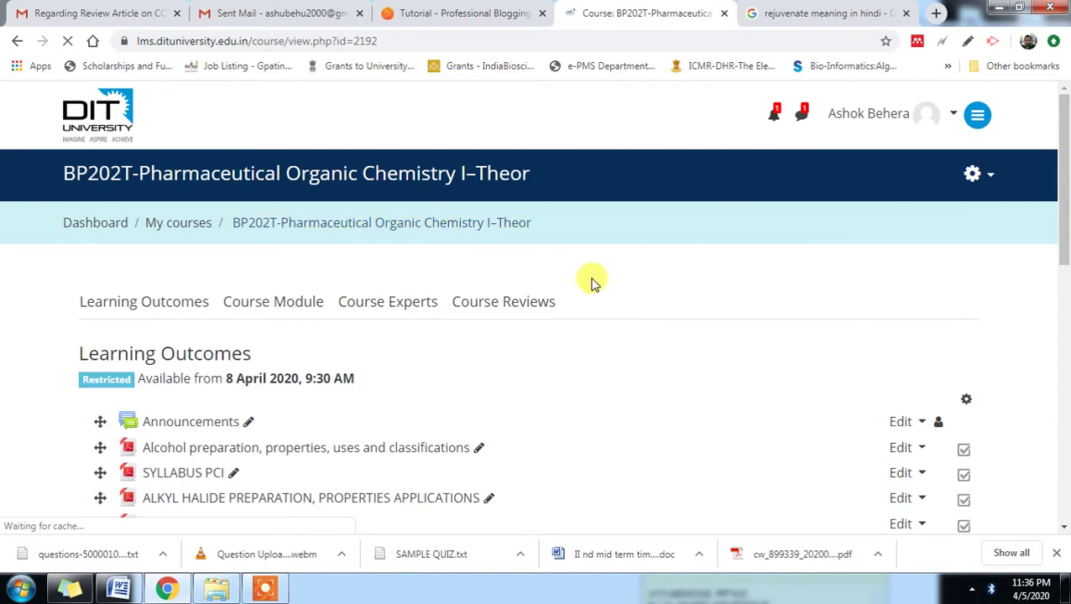
{"action": "scroll", "coordinate": [591, 284], "scroll_direction": "down", "scroll_amount": 8}
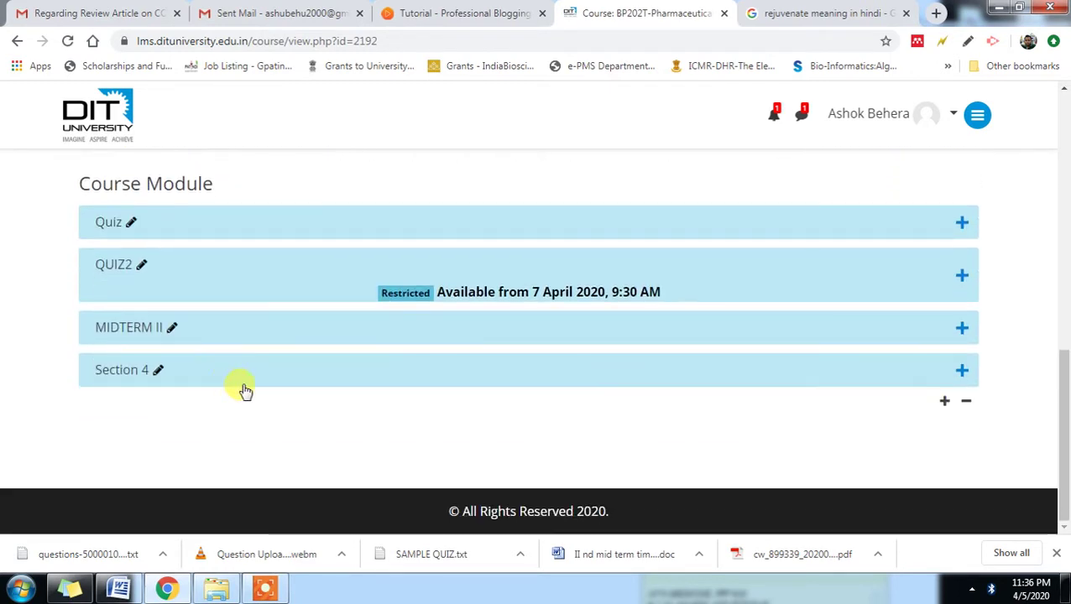
{"action": "left_click", "coordinate": [228, 381]}
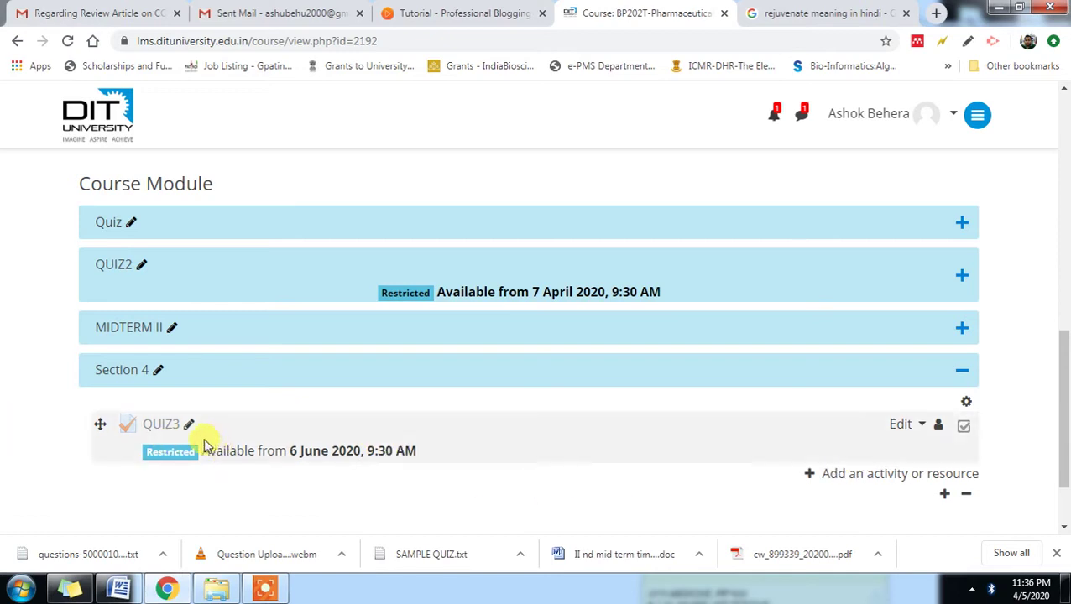
{"action": "left_click", "coordinate": [162, 428]}
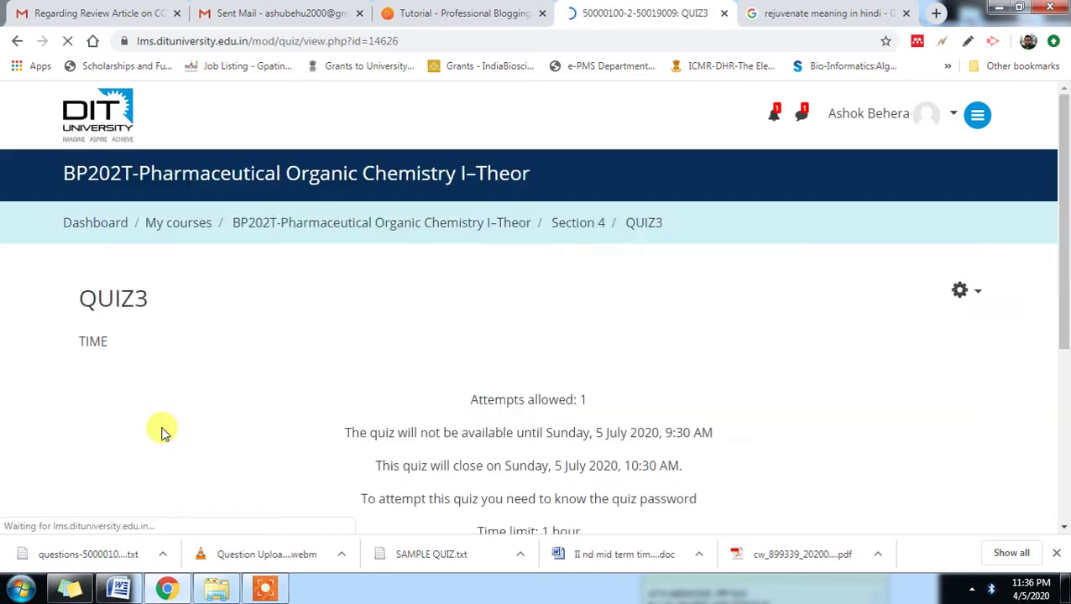
{"action": "scroll", "coordinate": [693, 364], "scroll_direction": "down", "scroll_amount": 3}
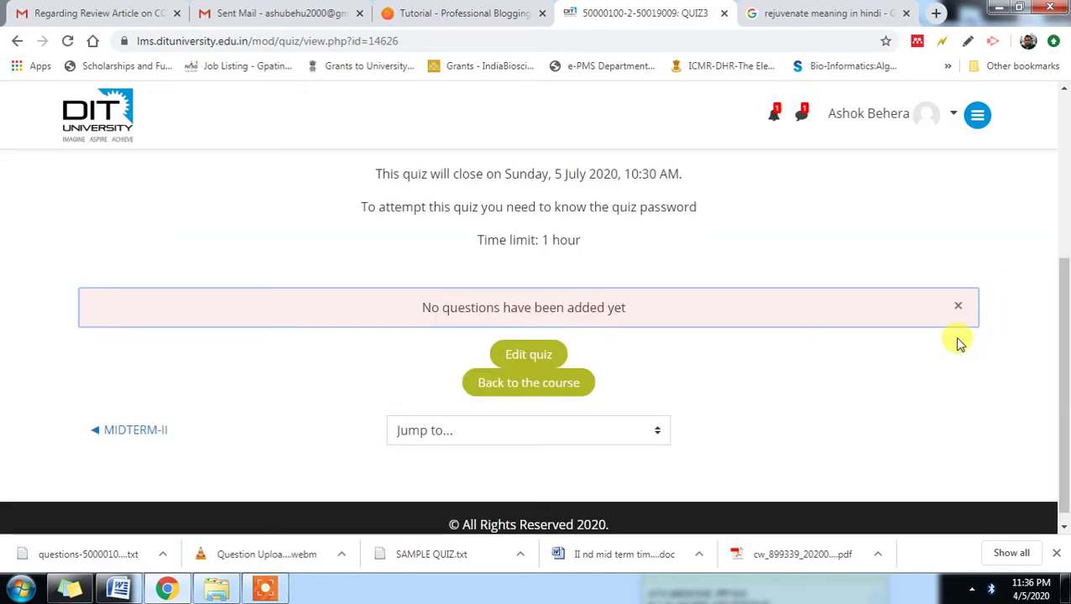
{"action": "scroll", "coordinate": [957, 341], "scroll_direction": "up", "scroll_amount": 1}
{"action": "left_click", "coordinate": [531, 433]}
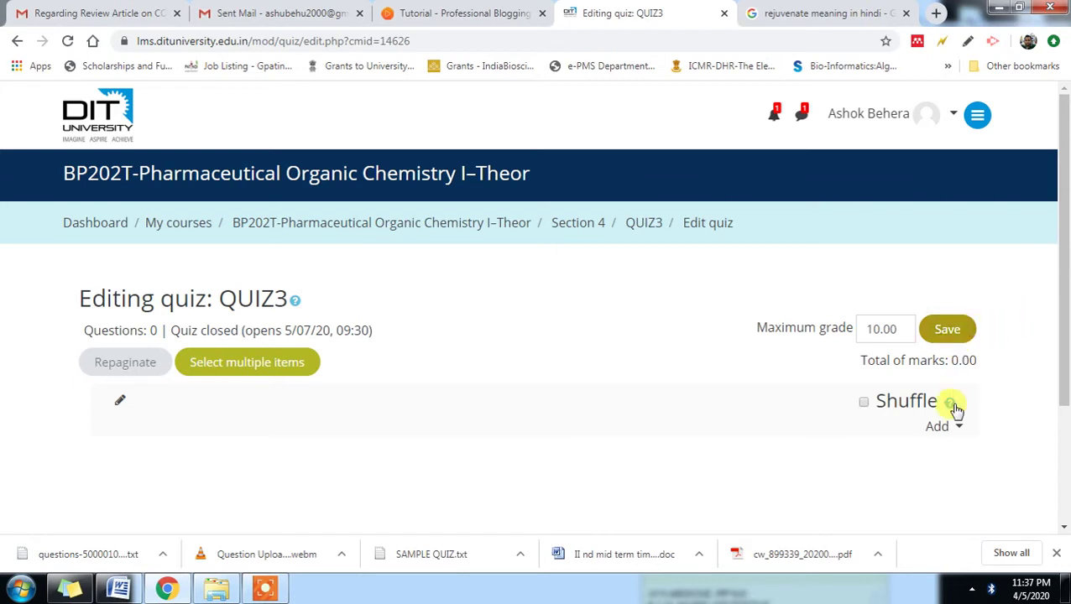
- Open the question bank picker and browse its pages back to page 1
{"action": "left_click", "coordinate": [953, 430]}
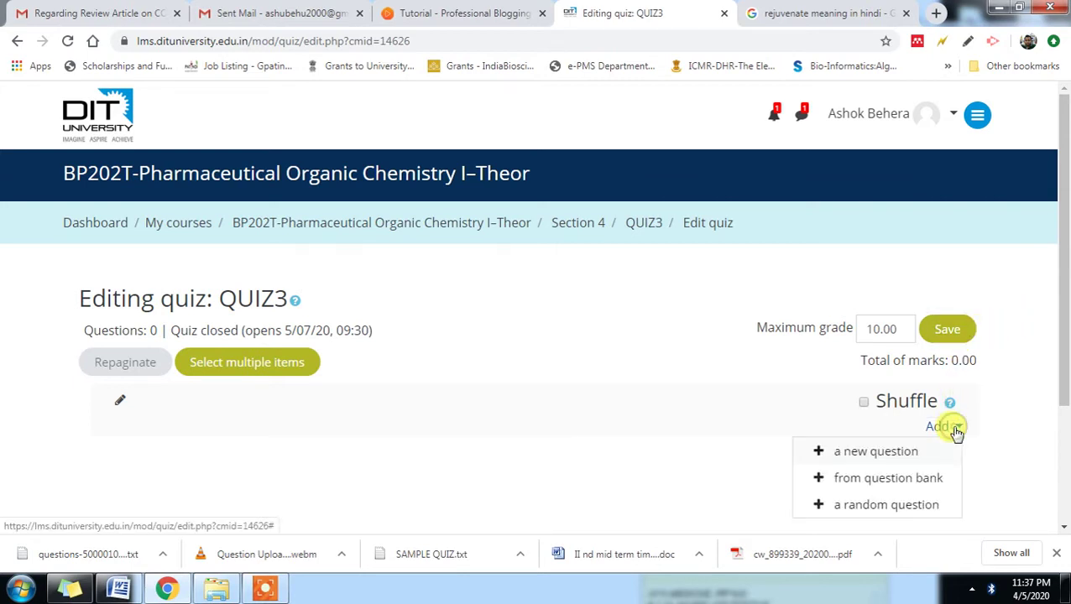
{"action": "left_click", "coordinate": [915, 478]}
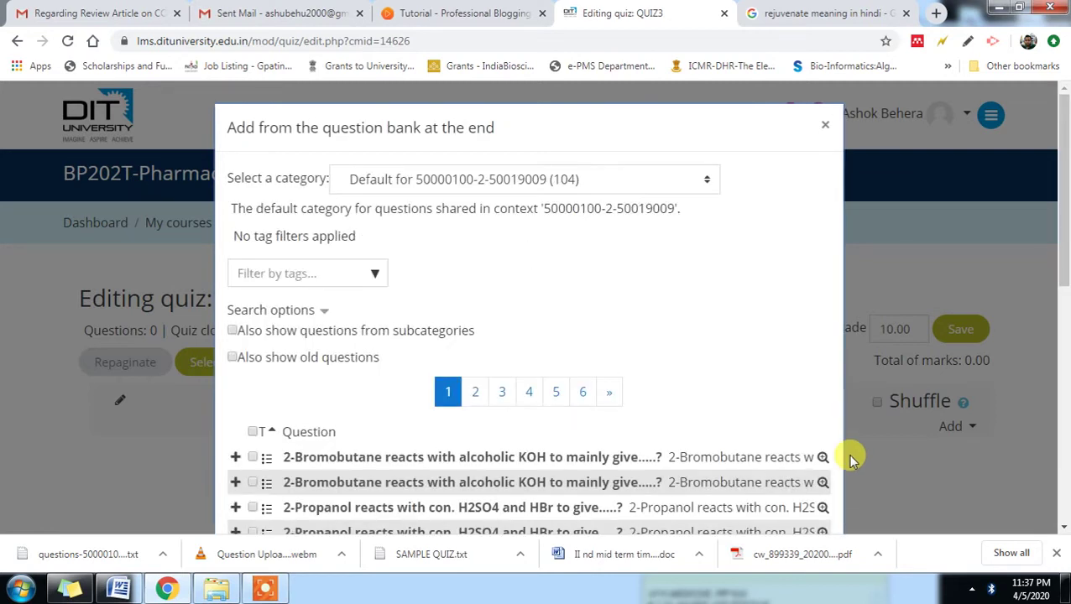
{"action": "scroll", "coordinate": [735, 362], "scroll_direction": "down", "scroll_amount": 7}
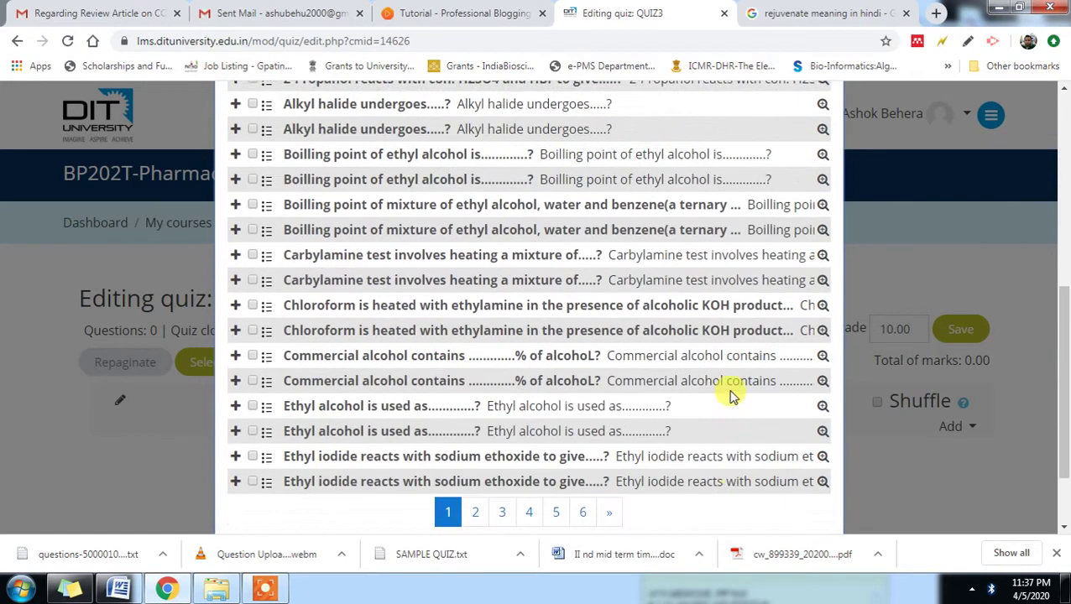
{"action": "scroll", "coordinate": [730, 395], "scroll_direction": "up", "scroll_amount": 5}
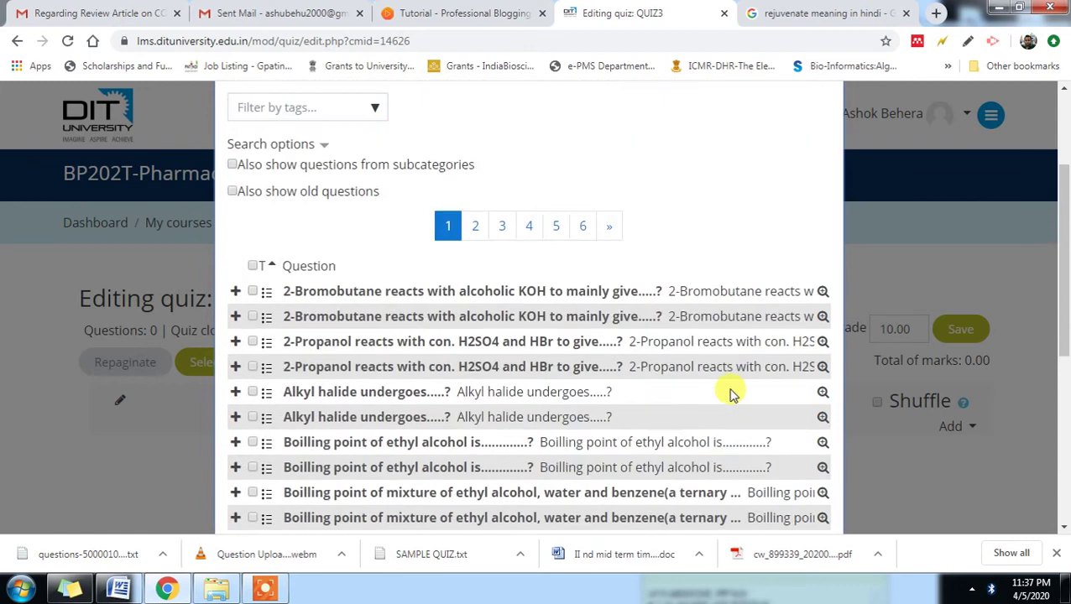
{"action": "left_click", "coordinate": [583, 232]}
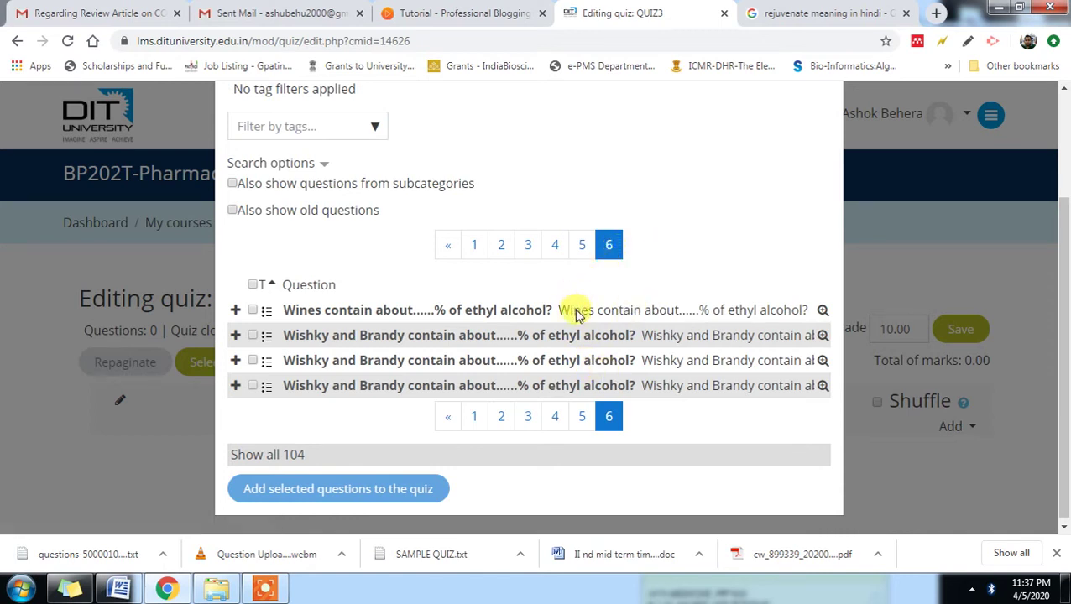
{"action": "left_click", "coordinate": [475, 245]}
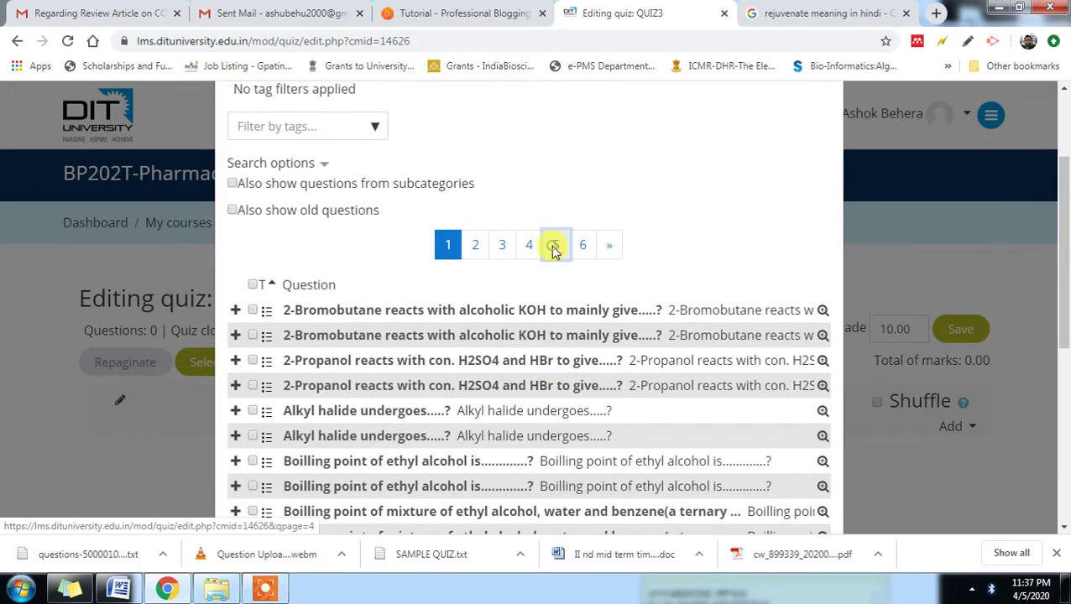
{"action": "left_click", "coordinate": [553, 246]}
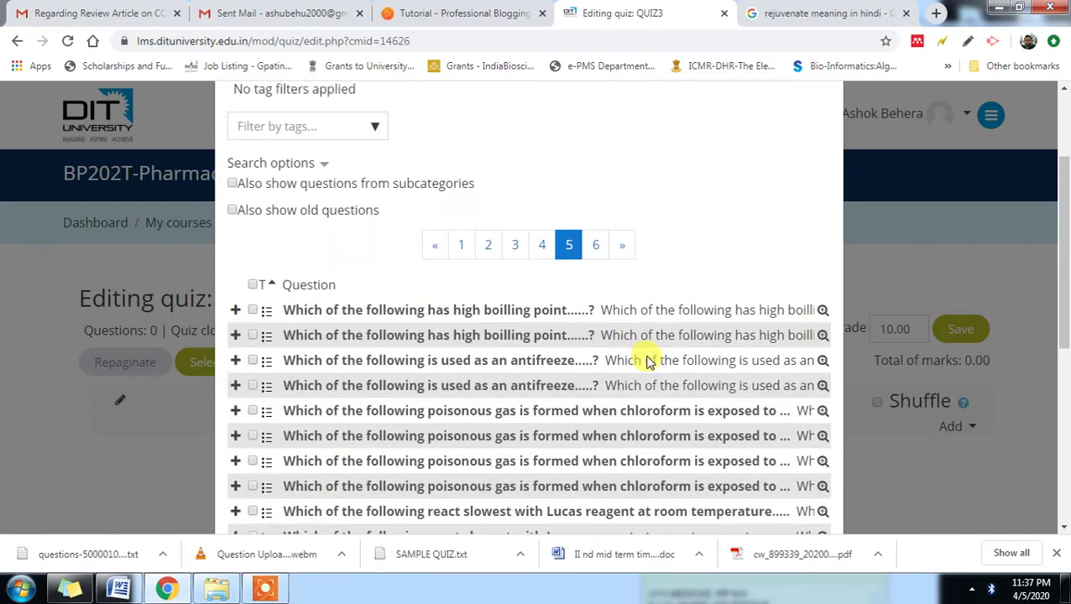
{"action": "scroll", "coordinate": [646, 361], "scroll_direction": "down", "scroll_amount": 4}
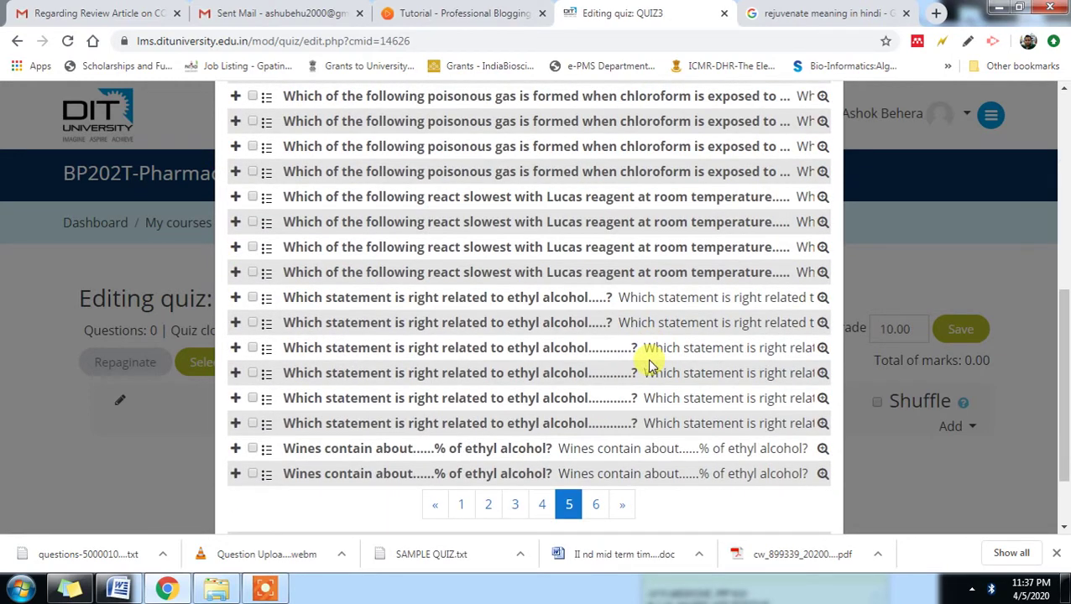
{"action": "scroll", "coordinate": [646, 360], "scroll_direction": "up", "scroll_amount": 5}
{"action": "left_click", "coordinate": [547, 246]}
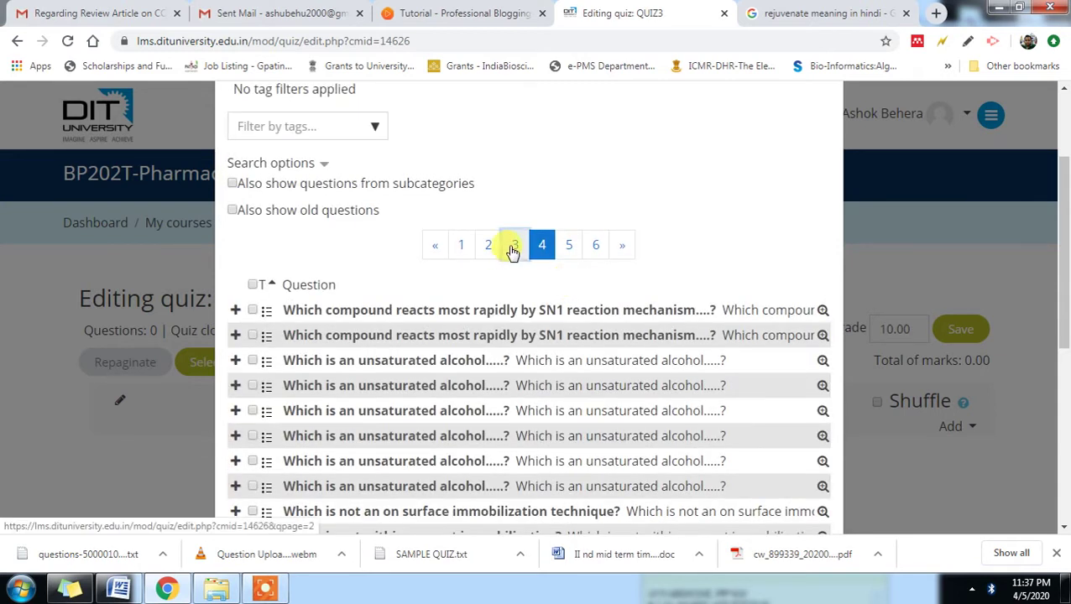
{"action": "left_click", "coordinate": [513, 249]}
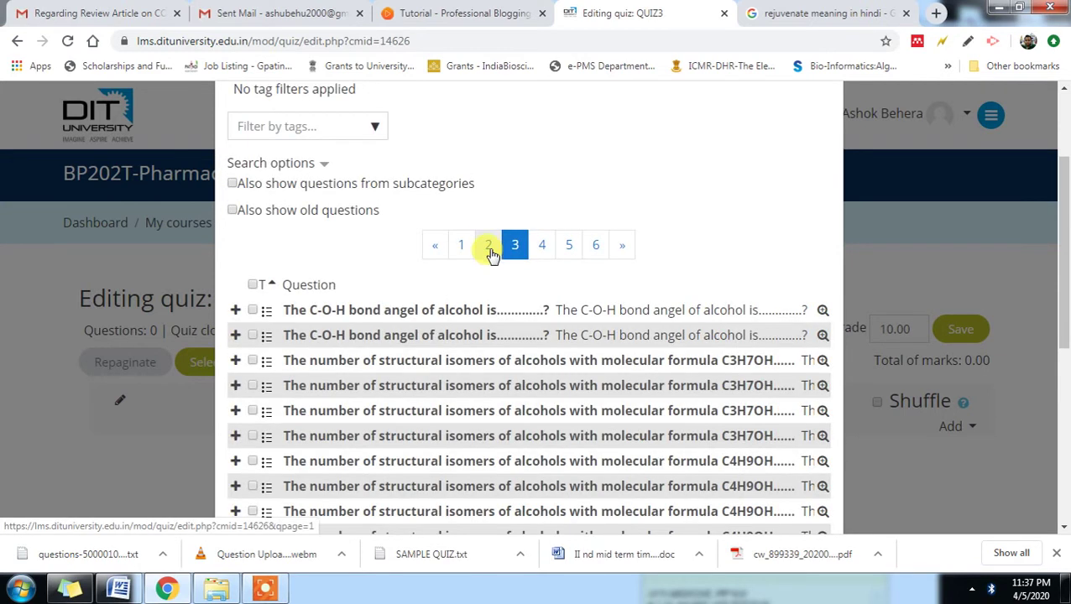
{"action": "left_click", "coordinate": [489, 248]}
{"action": "left_click", "coordinate": [462, 247]}
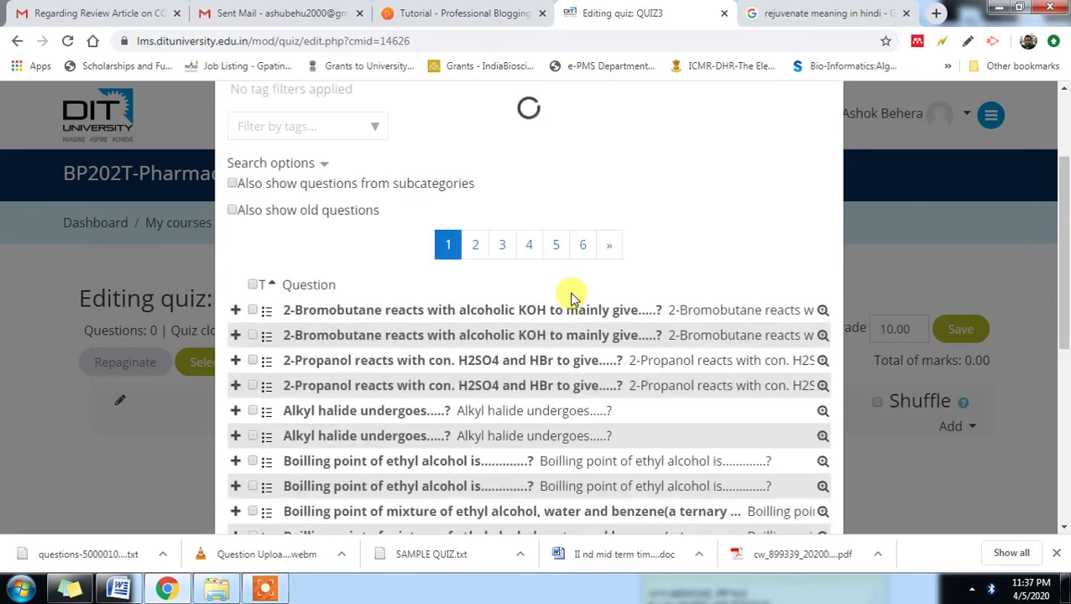
{"action": "scroll", "coordinate": [572, 298], "scroll_direction": "down", "scroll_amount": 5}
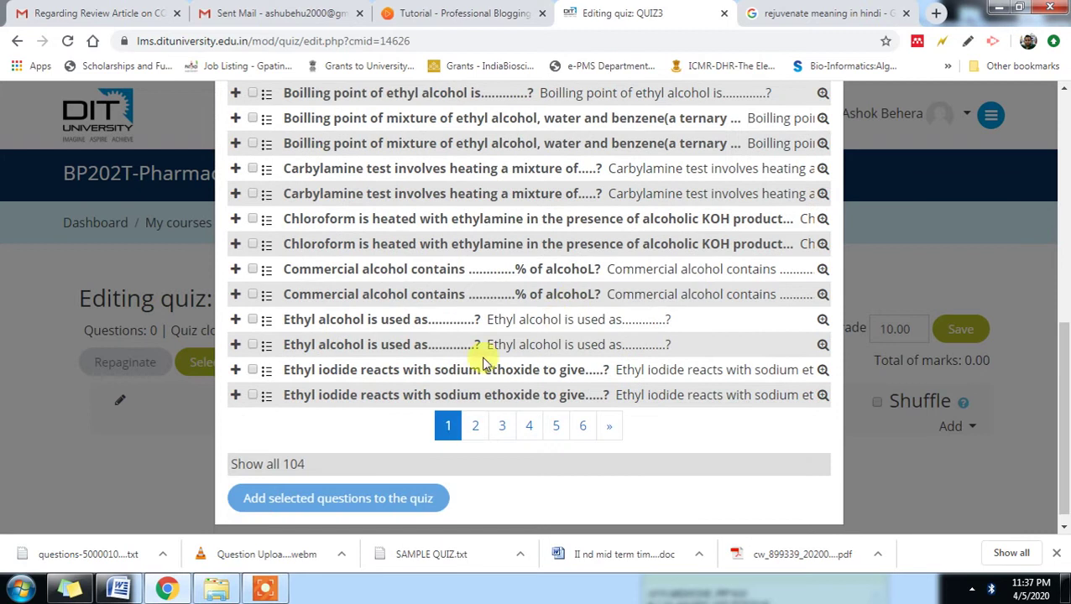
- Tick the two Ethyl iodide and two Ethyl alcohol questions and add them
{"action": "left_click", "coordinate": [252, 392]}
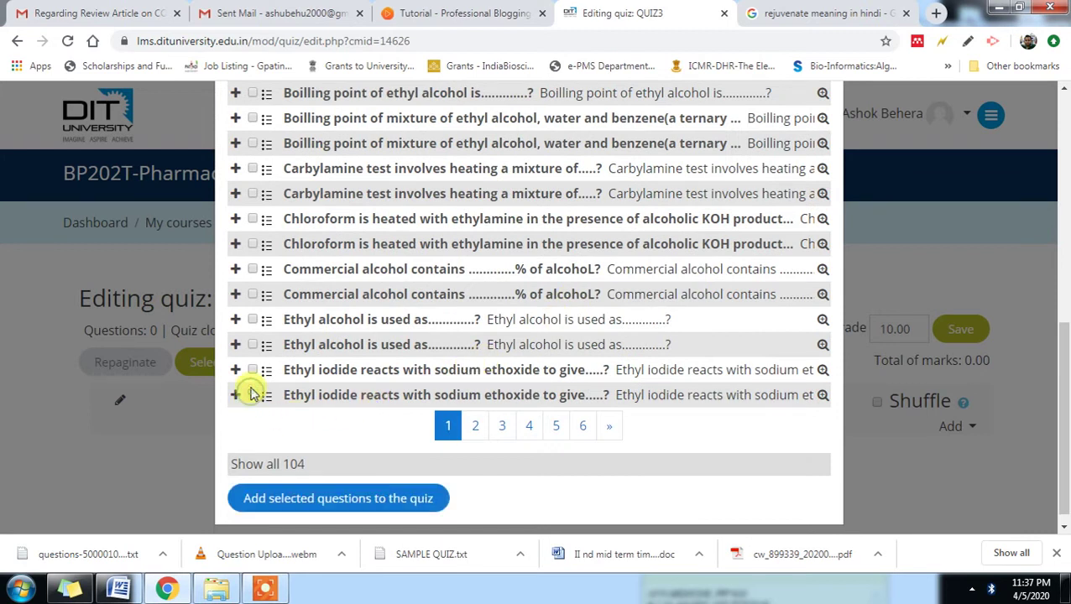
{"action": "left_click", "coordinate": [252, 370]}
{"action": "left_click", "coordinate": [252, 344]}
{"action": "left_click", "coordinate": [251, 320]}
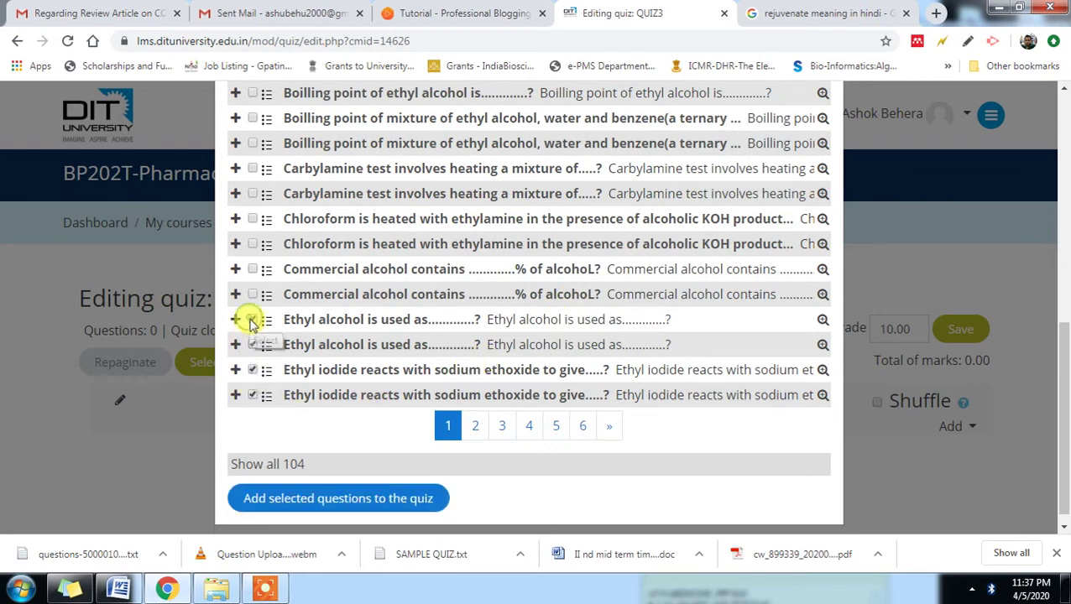
{"action": "left_click", "coordinate": [409, 501]}
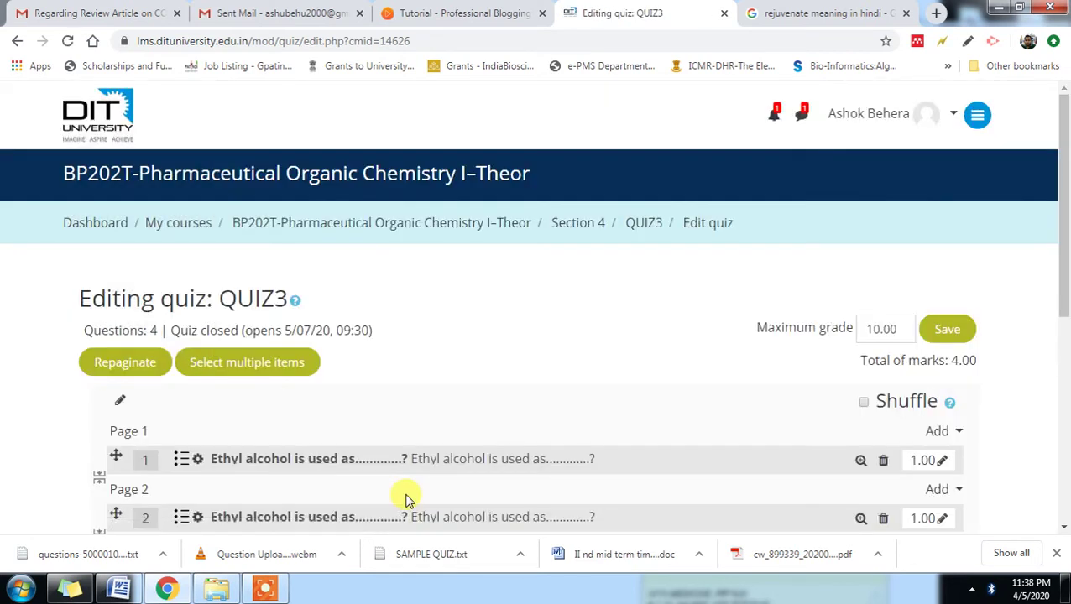
- From the question bank, add the second 2-Propanol, first Alkyl halide and ethyl alcohol boiling point questions
{"action": "scroll", "coordinate": [408, 495], "scroll_direction": "down", "scroll_amount": 3}
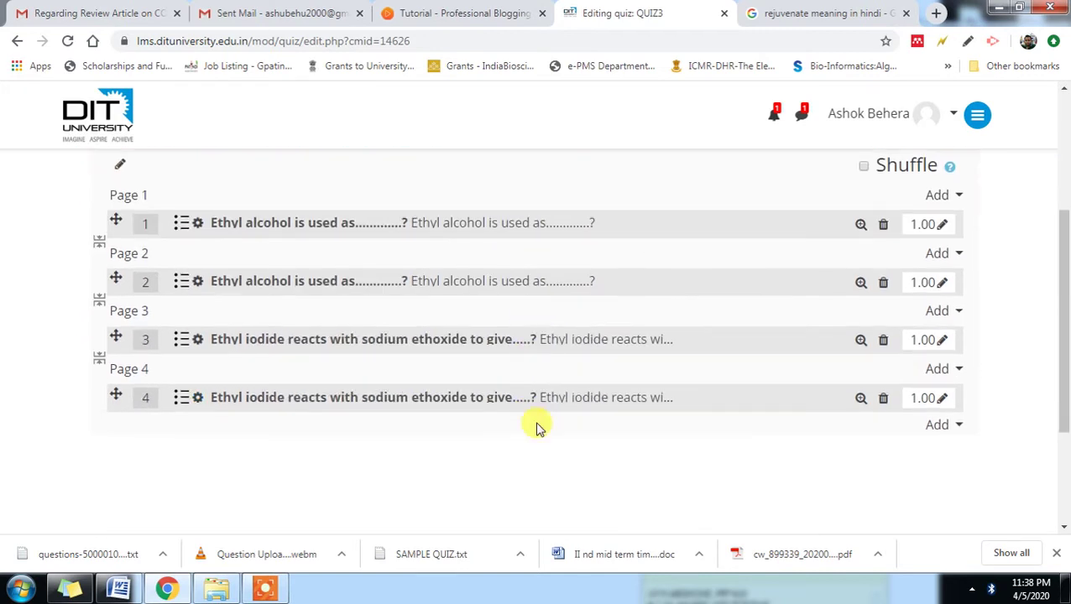
{"action": "left_click", "coordinate": [947, 426]}
{"action": "left_click", "coordinate": [898, 477]}
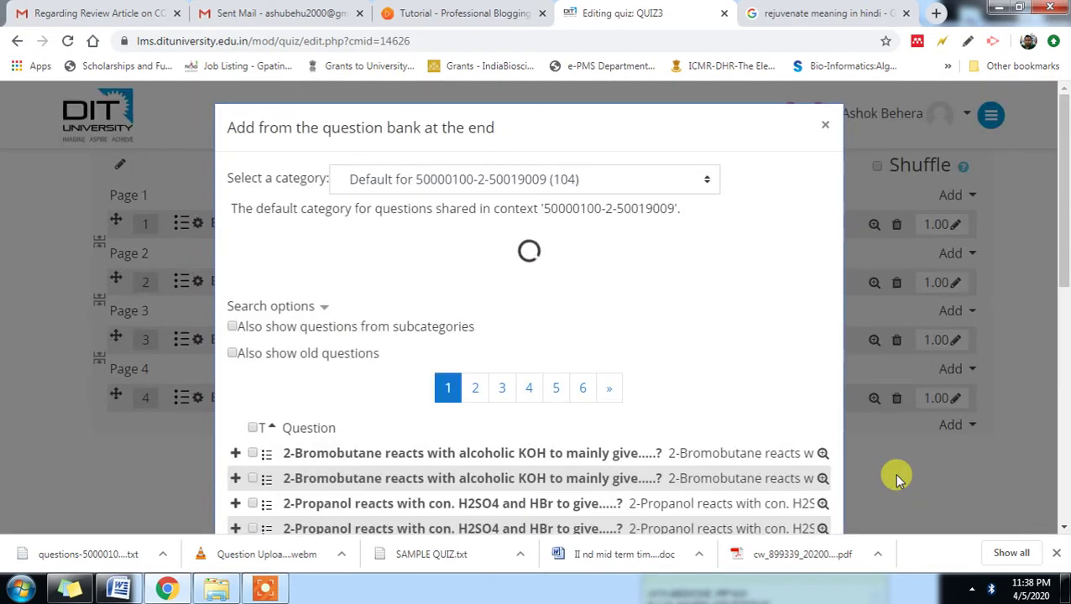
{"action": "scroll", "coordinate": [896, 479], "scroll_direction": "down", "scroll_amount": 3}
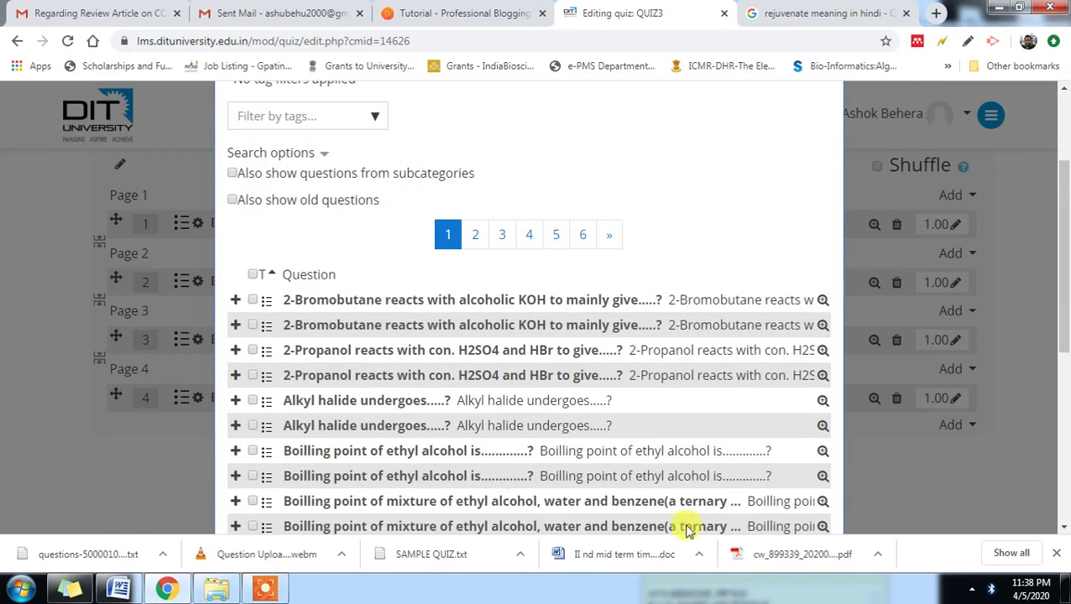
{"action": "left_click", "coordinate": [252, 375]}
{"action": "left_click", "coordinate": [253, 400]}
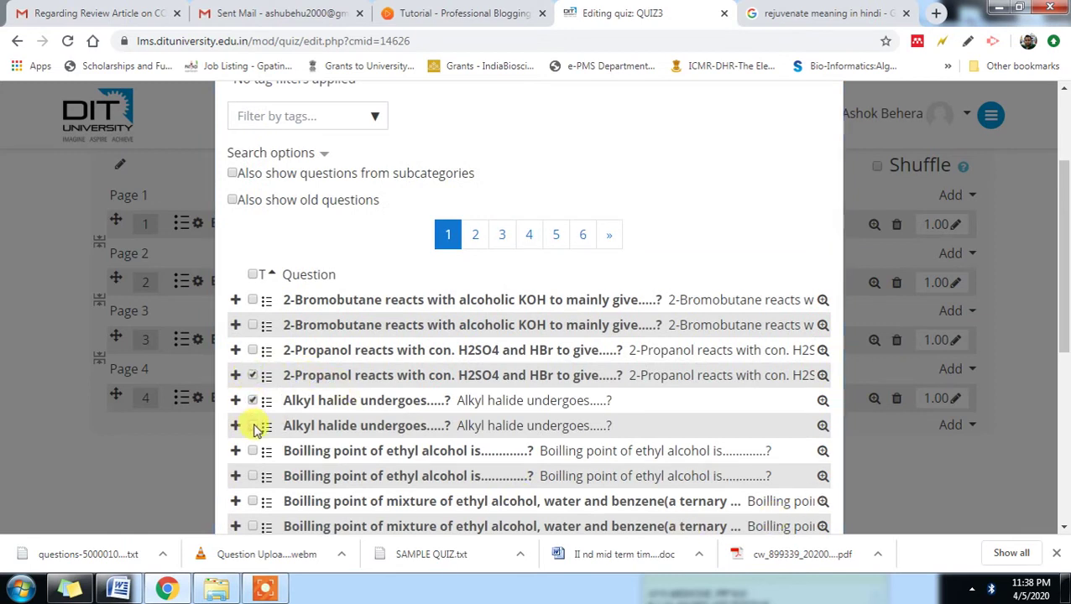
{"action": "left_click", "coordinate": [254, 452]}
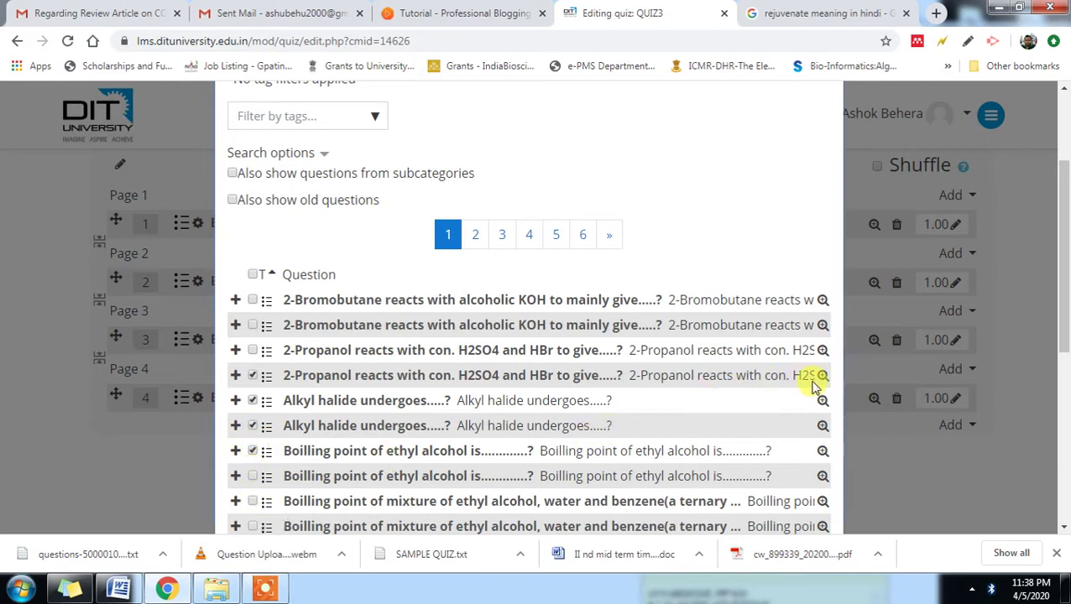
{"action": "left_click_drag", "start_coordinate": [1064, 293], "coordinate": [1062, 454]}
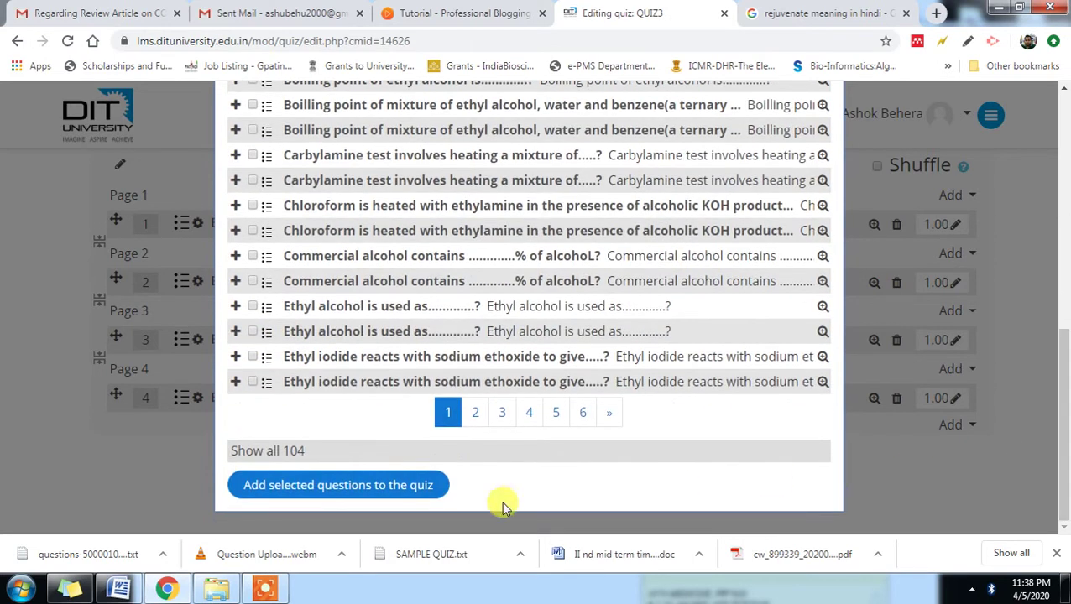
{"action": "left_click", "coordinate": [395, 491]}
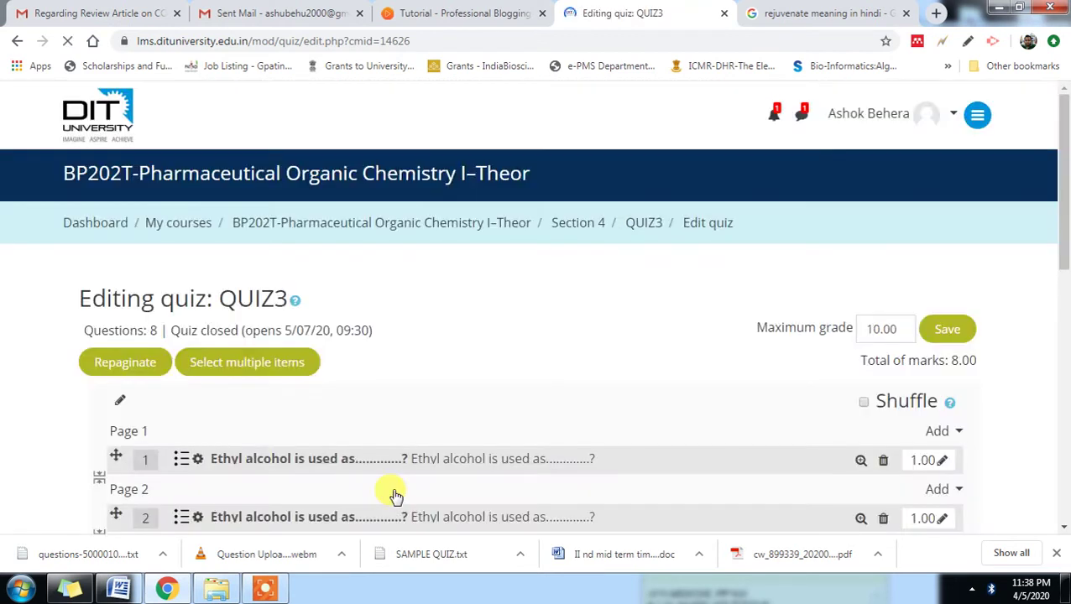
- Save QUIZ3 with all eight questions and return to its overview page
{"action": "scroll", "coordinate": [734, 356], "scroll_direction": "down", "scroll_amount": 2}
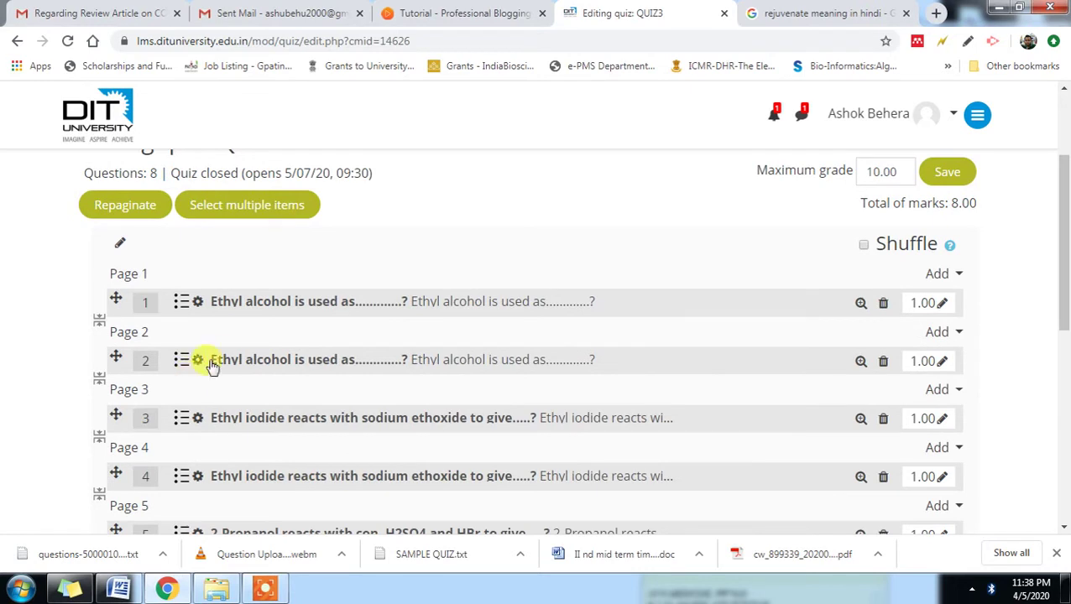
{"action": "scroll", "coordinate": [223, 394], "scroll_direction": "down", "scroll_amount": 5}
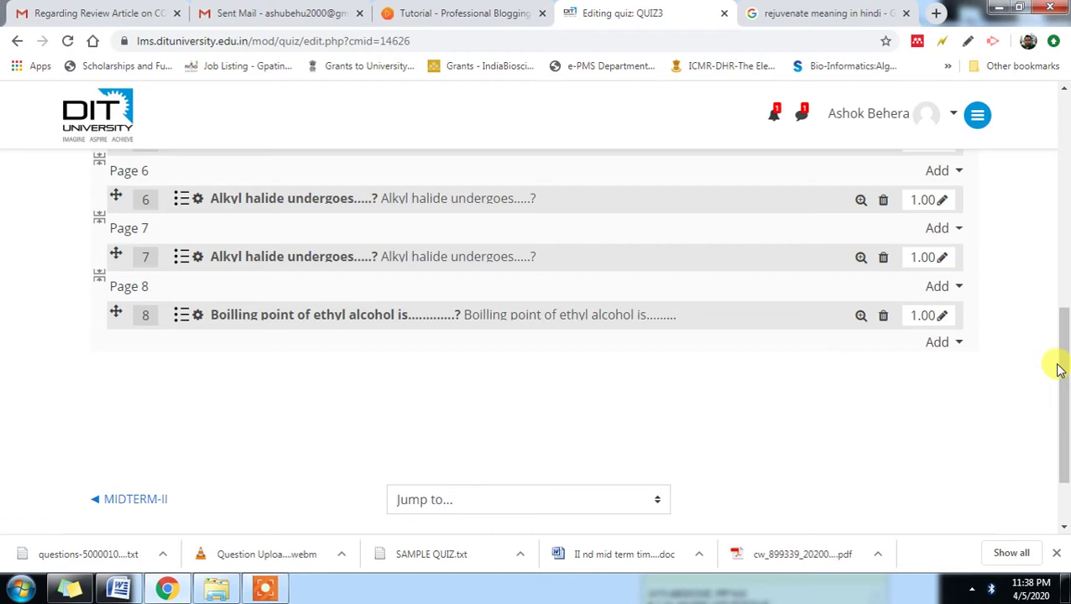
{"action": "left_click_drag", "start_coordinate": [1064, 388], "coordinate": [1064, 213]}
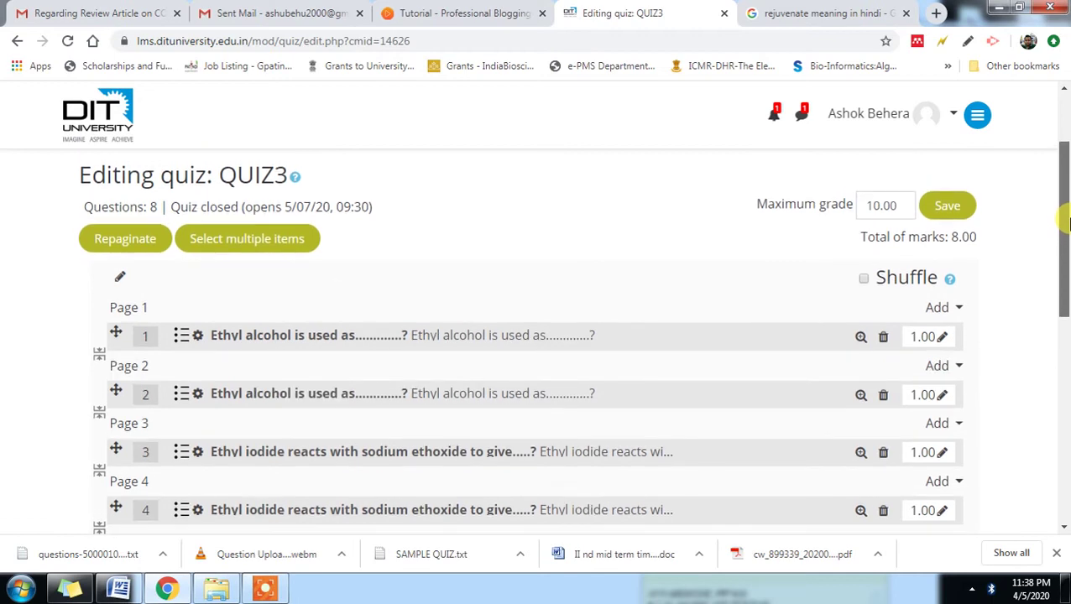
{"action": "left_click", "coordinate": [948, 206]}
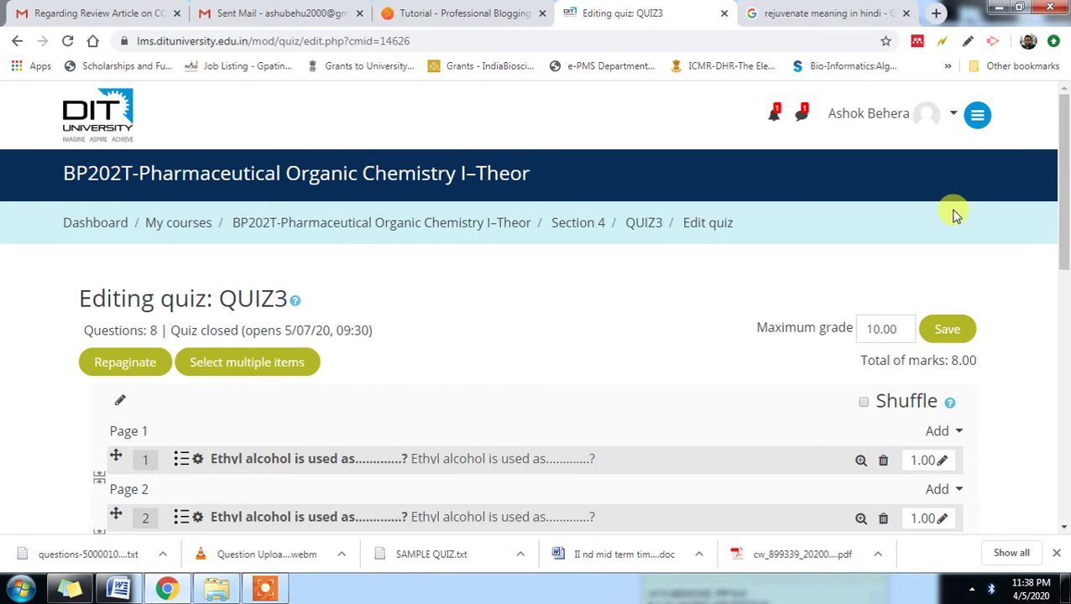
{"action": "left_click", "coordinate": [644, 224]}
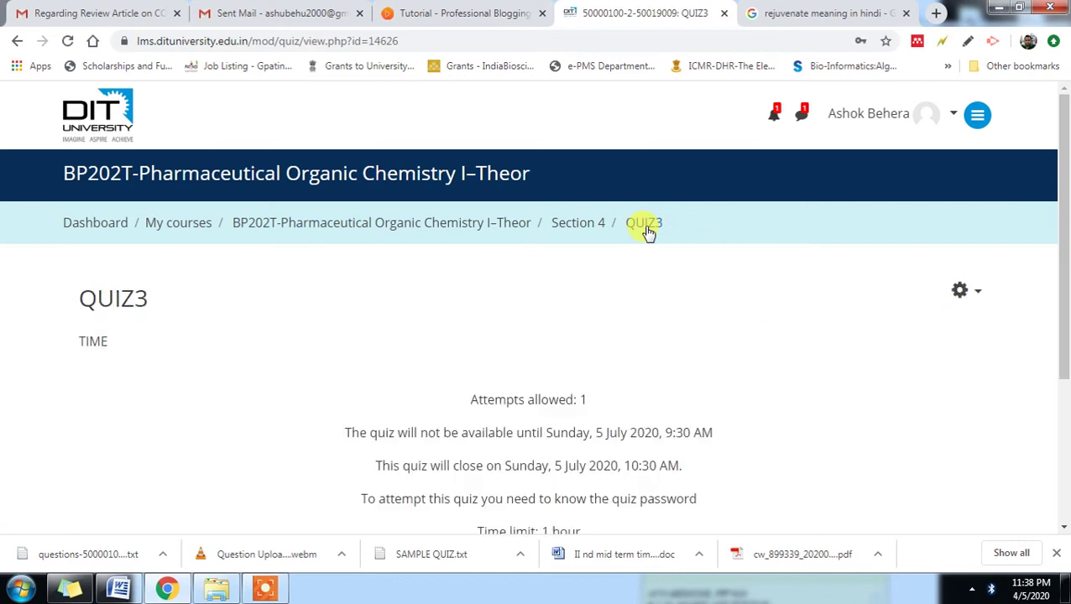
- Launch a QUIZ3 preview from the administration options and start the one-hour timed attempt
{"action": "left_click", "coordinate": [980, 292]}
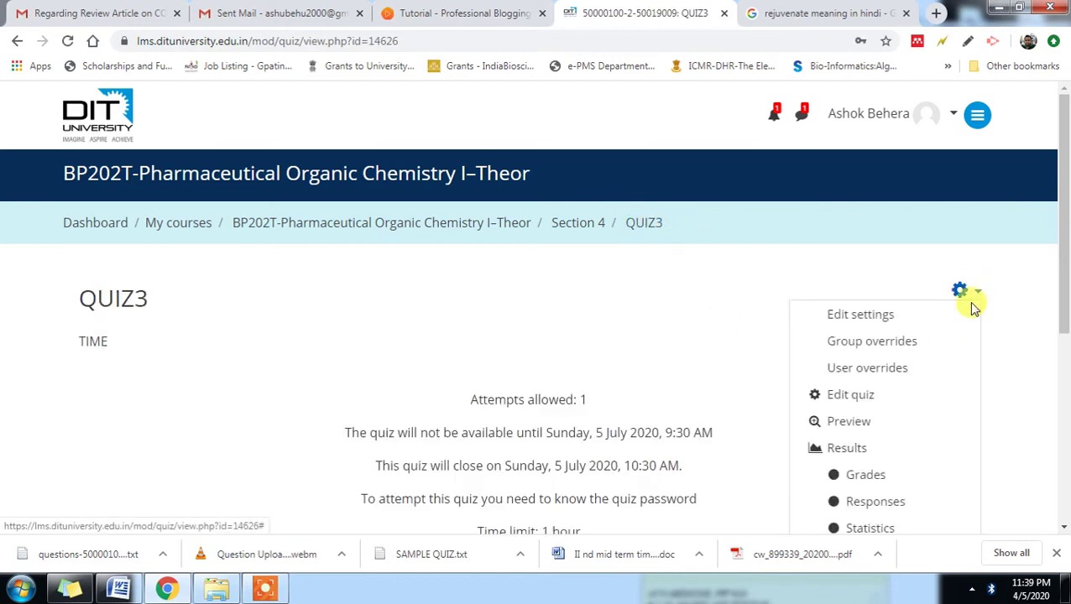
{"action": "left_click", "coordinate": [849, 422]}
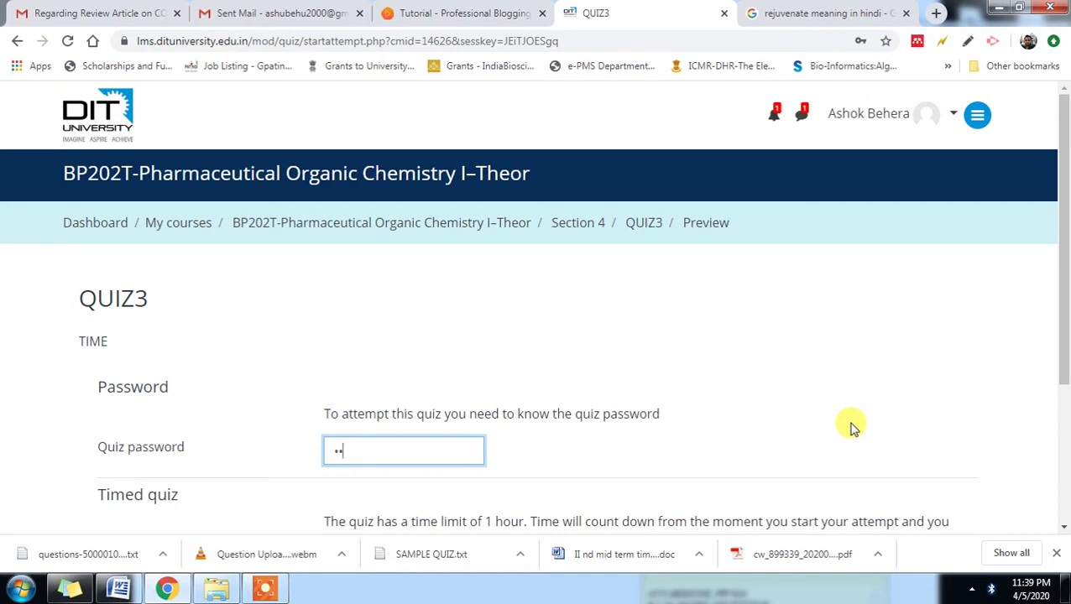
{"action": "scroll", "coordinate": [873, 447], "scroll_direction": "down", "scroll_amount": 3}
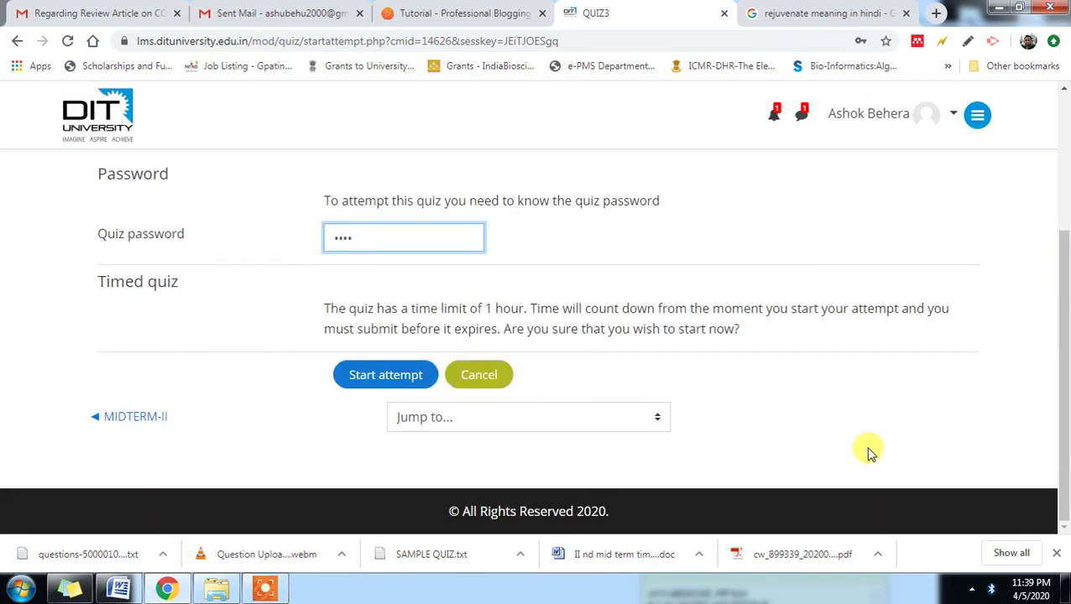
{"action": "left_click", "coordinate": [406, 378]}
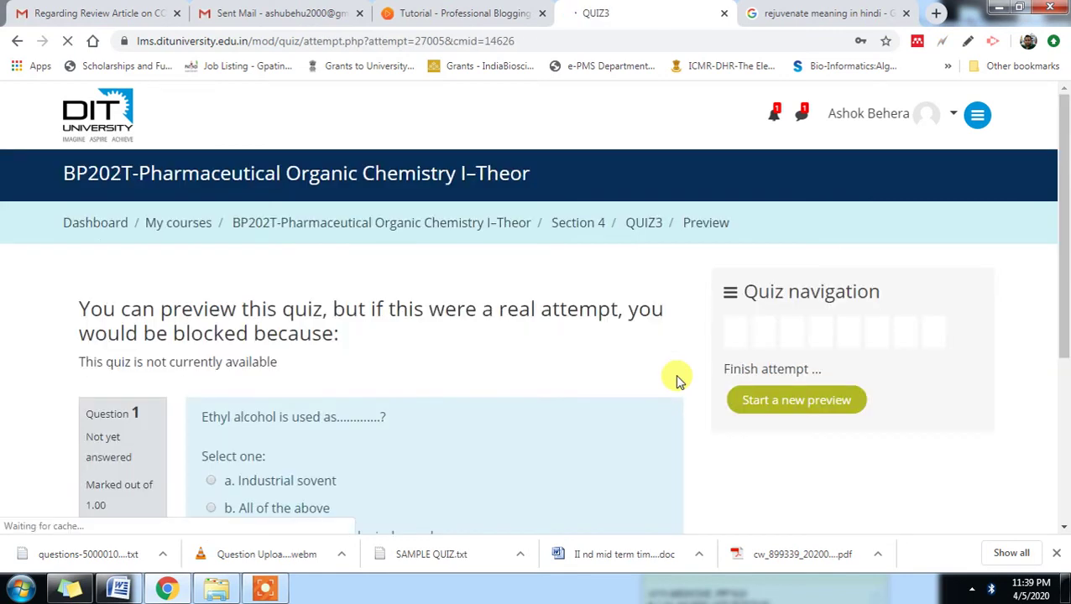
- Dismiss Chrome's password-update prompt and advance past the first three preview pages
{"action": "scroll", "coordinate": [678, 379], "scroll_direction": "down", "scroll_amount": 3}
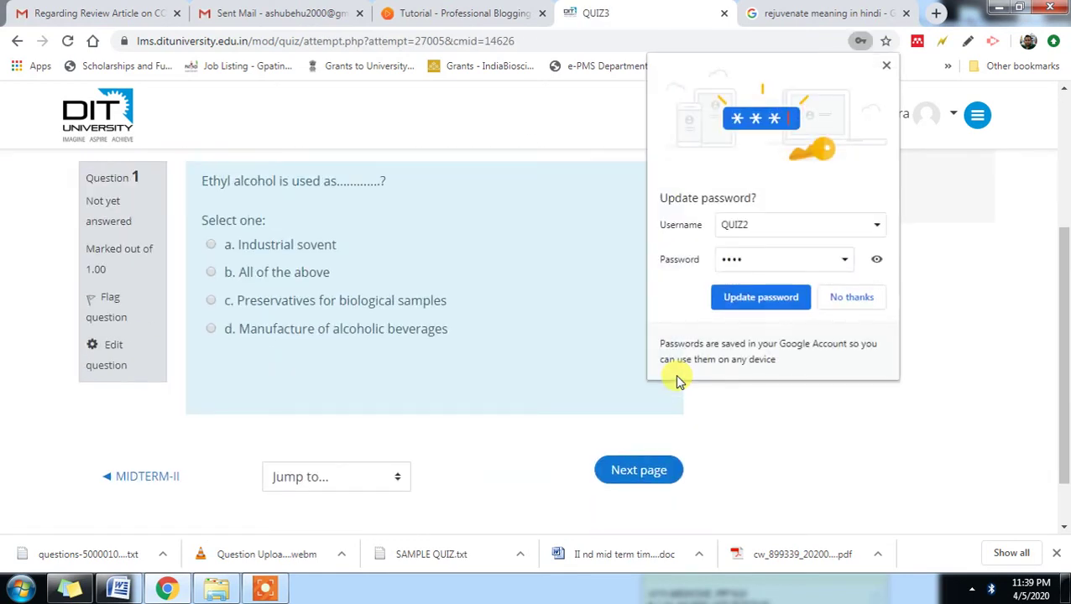
{"action": "left_click", "coordinate": [852, 298]}
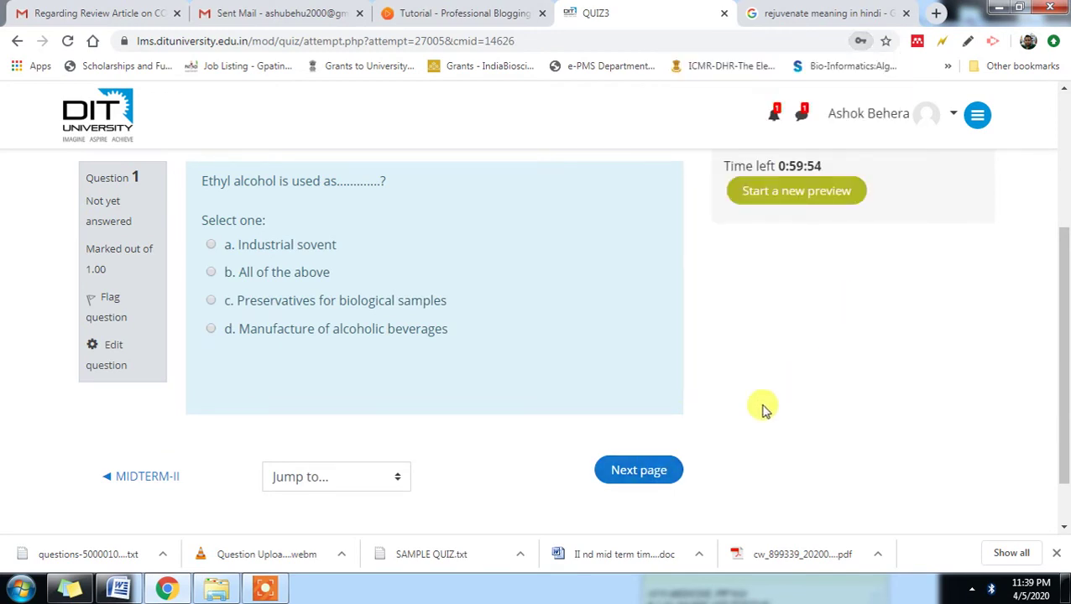
{"action": "left_click", "coordinate": [653, 470]}
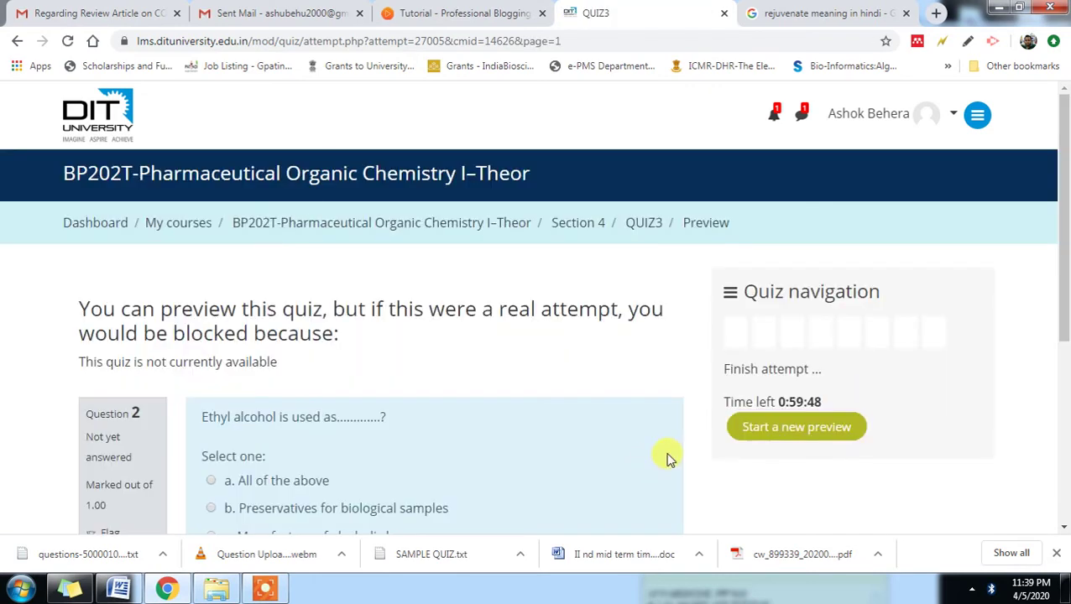
{"action": "scroll", "coordinate": [667, 457], "scroll_direction": "down", "scroll_amount": 3}
{"action": "left_click", "coordinate": [658, 470]}
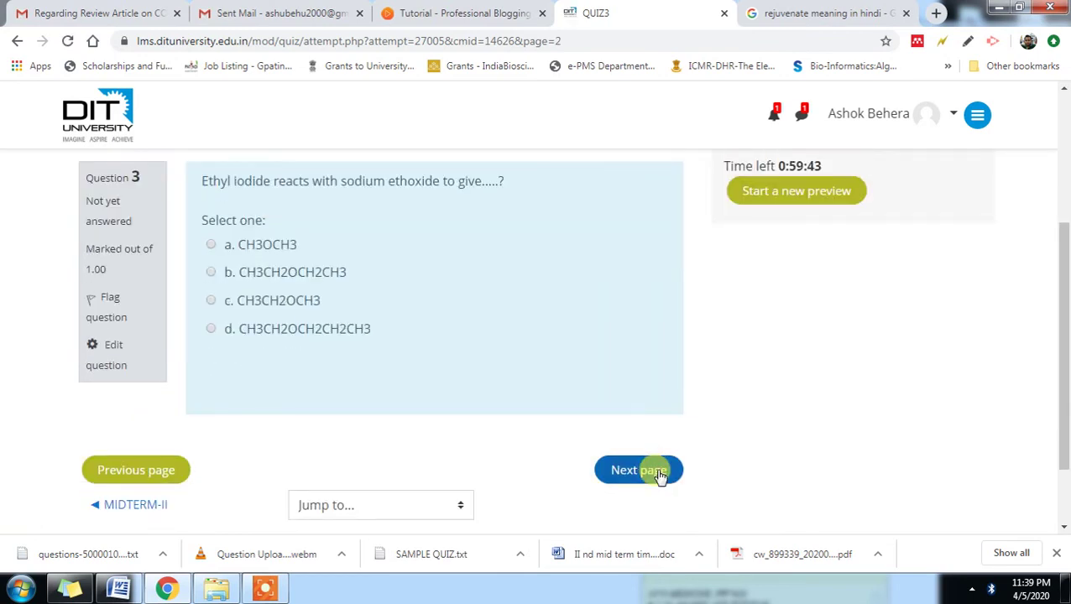
{"action": "left_click", "coordinate": [659, 472]}
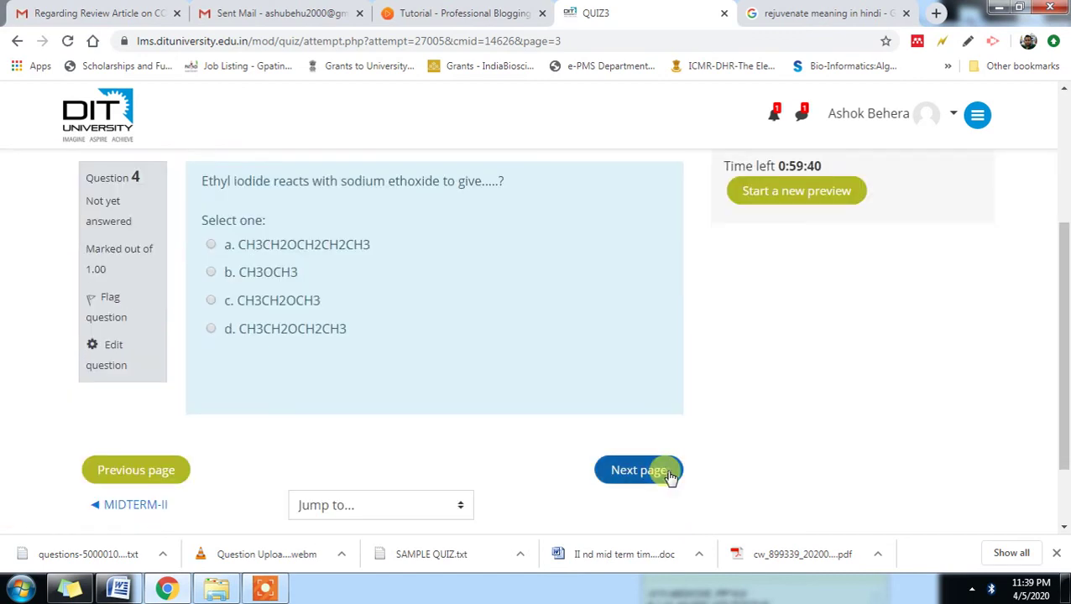
- Keep paging through the preview until question 8 on ethyl alcohol's boiling point appears
{"action": "left_click", "coordinate": [671, 475]}
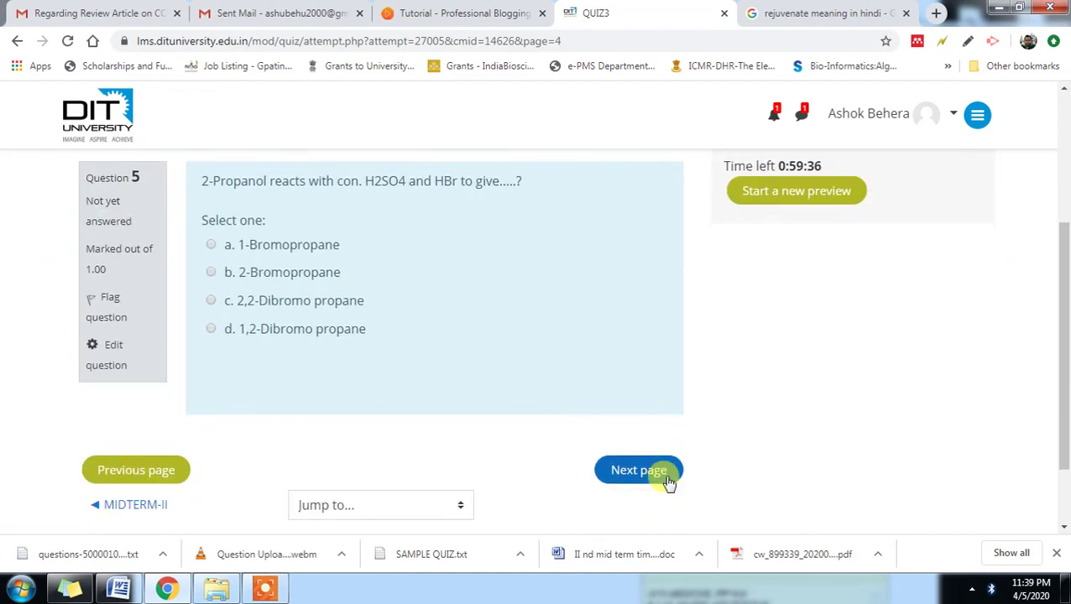
{"action": "left_click", "coordinate": [669, 480]}
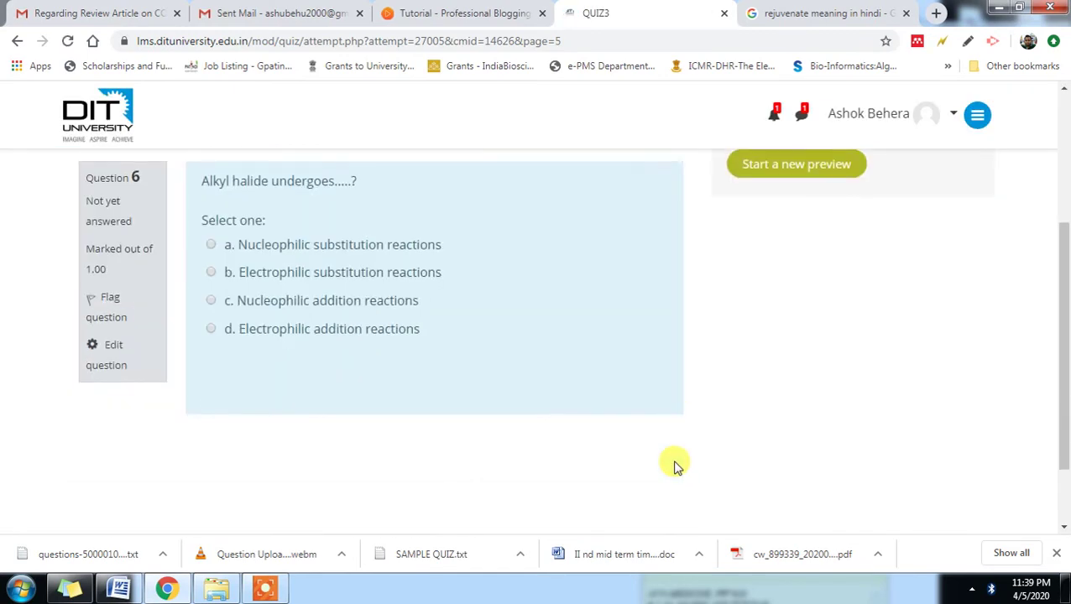
{"action": "left_click", "coordinate": [669, 480]}
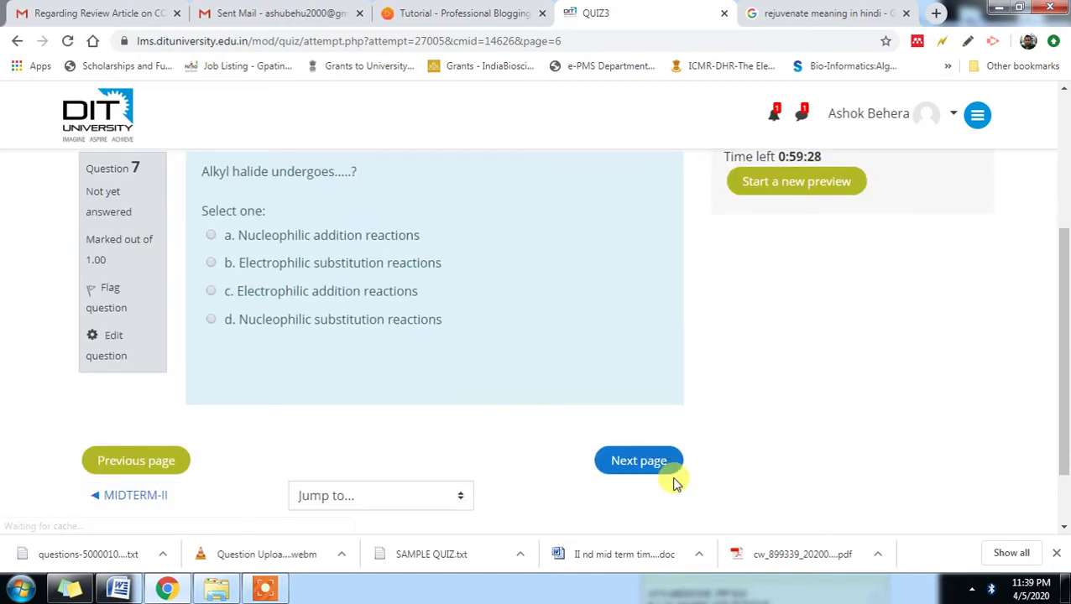
{"action": "left_click", "coordinate": [664, 408]}
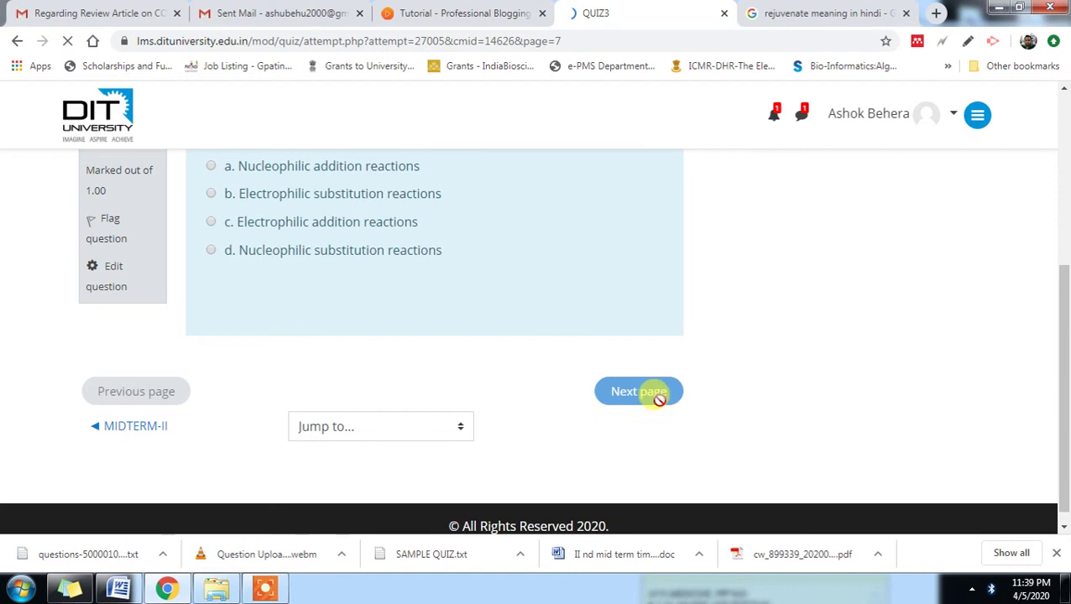
{"action": "scroll", "coordinate": [658, 403], "scroll_direction": "down", "scroll_amount": 3}
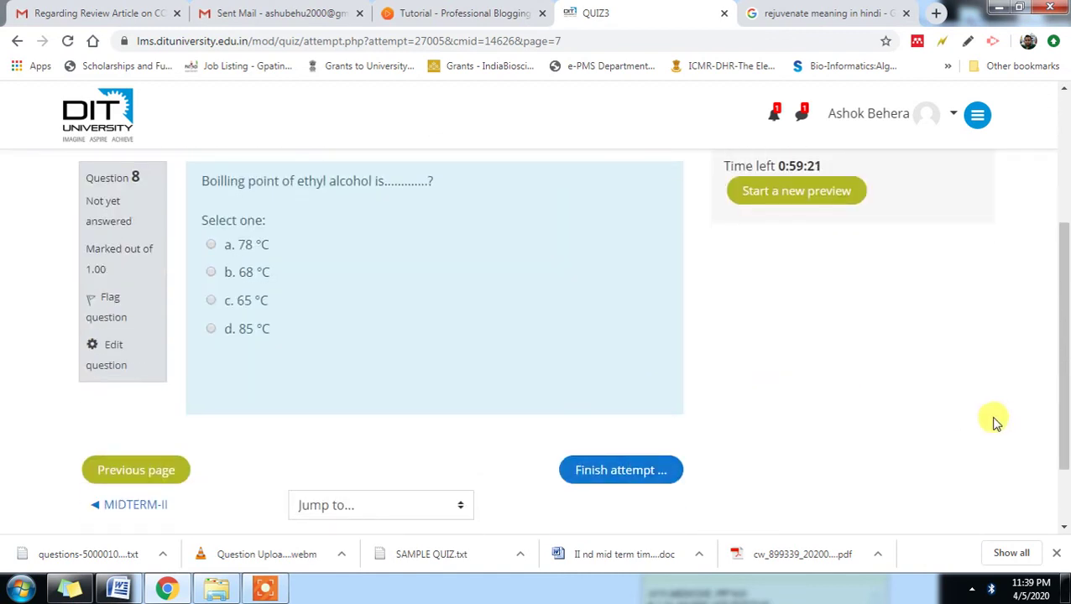
{"action": "scroll", "coordinate": [470, 478], "scroll_direction": "down", "scroll_amount": 2}
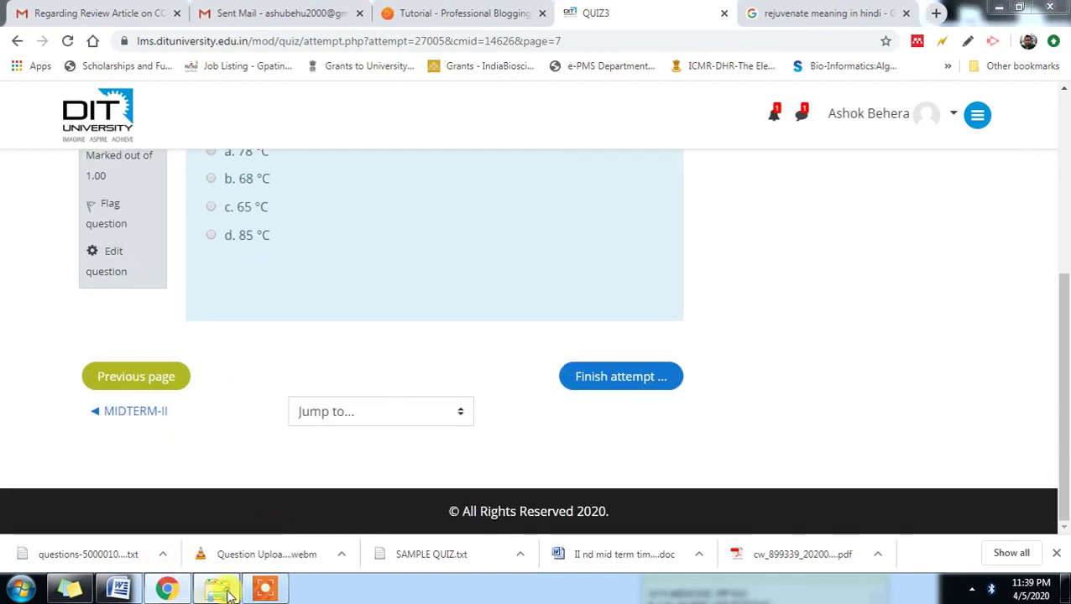
{"action": "left_click", "coordinate": [216, 587]}
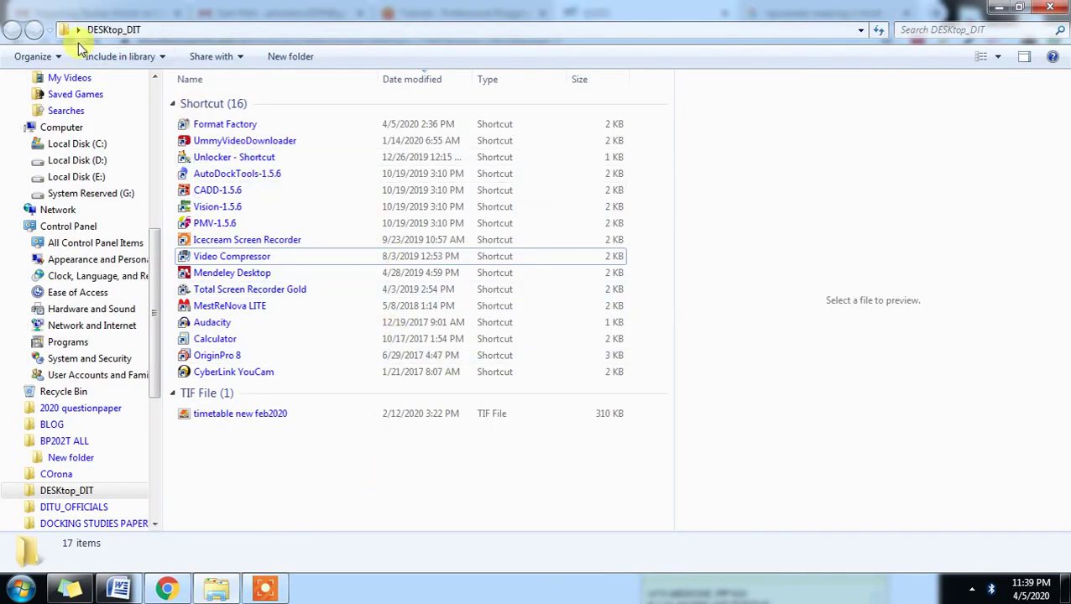
- Open the BP202T ALL folder from the Desktop in Windows Explorer
{"action": "left_click_drag", "start_coordinate": [152, 274], "coordinate": [162, 89]}
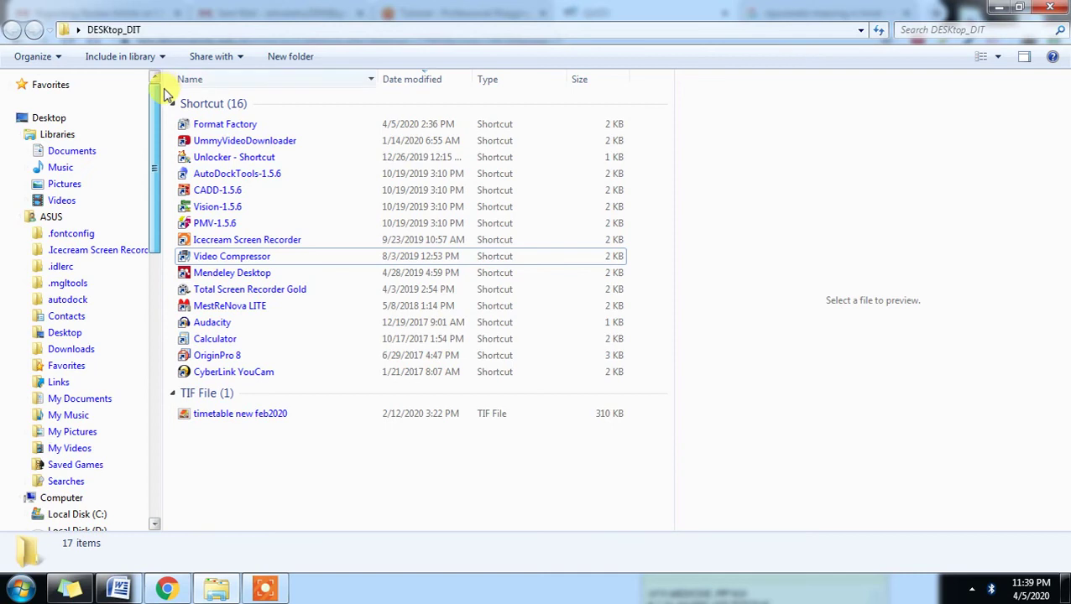
{"action": "left_click", "coordinate": [52, 121]}
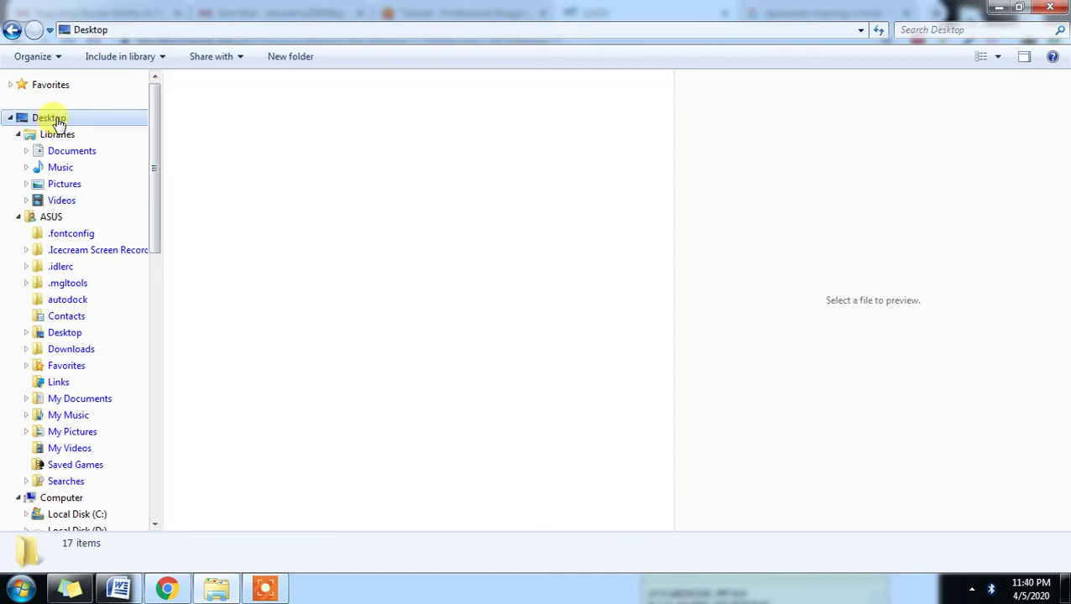
{"action": "left_click_drag", "start_coordinate": [671, 202], "coordinate": [671, 242]}
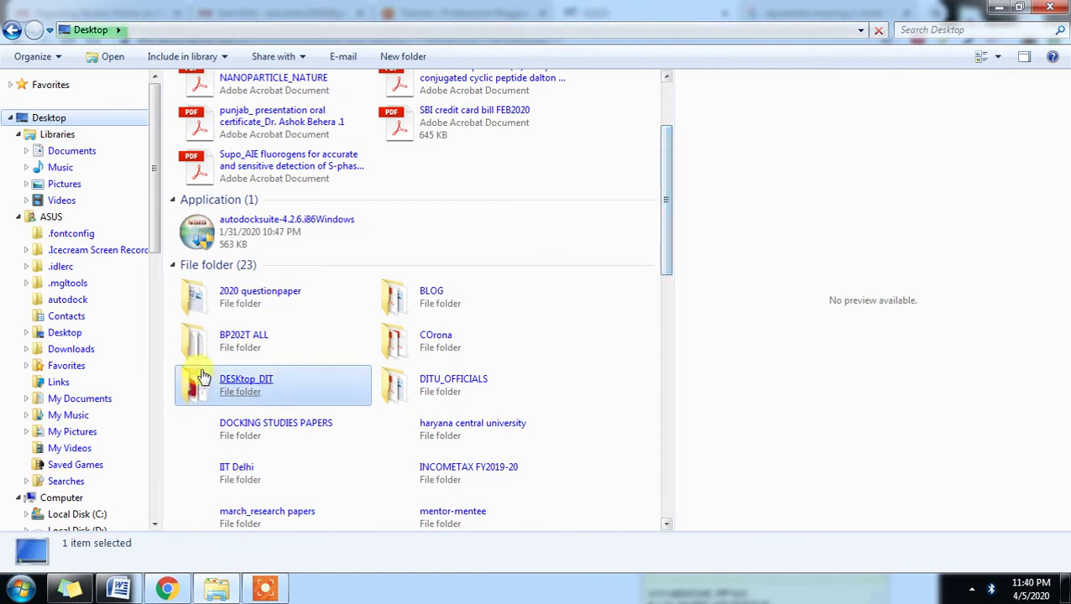
{"action": "double_click", "coordinate": [220, 348]}
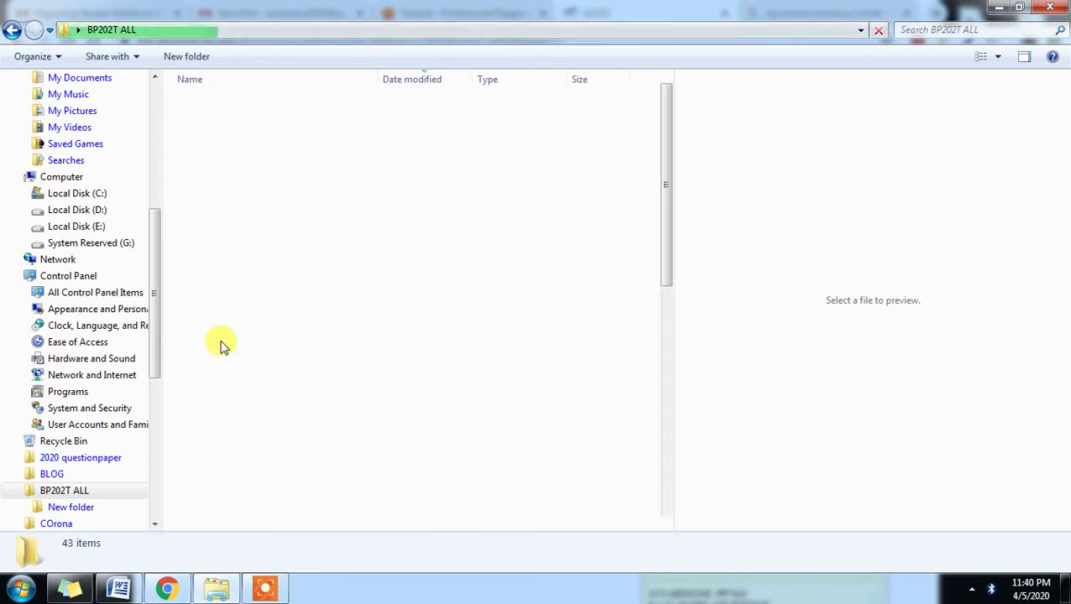
- Locate and select the MID TERM-II_BP202T text document among the folder's text files
{"action": "left_click_drag", "start_coordinate": [663, 239], "coordinate": [675, 468]}
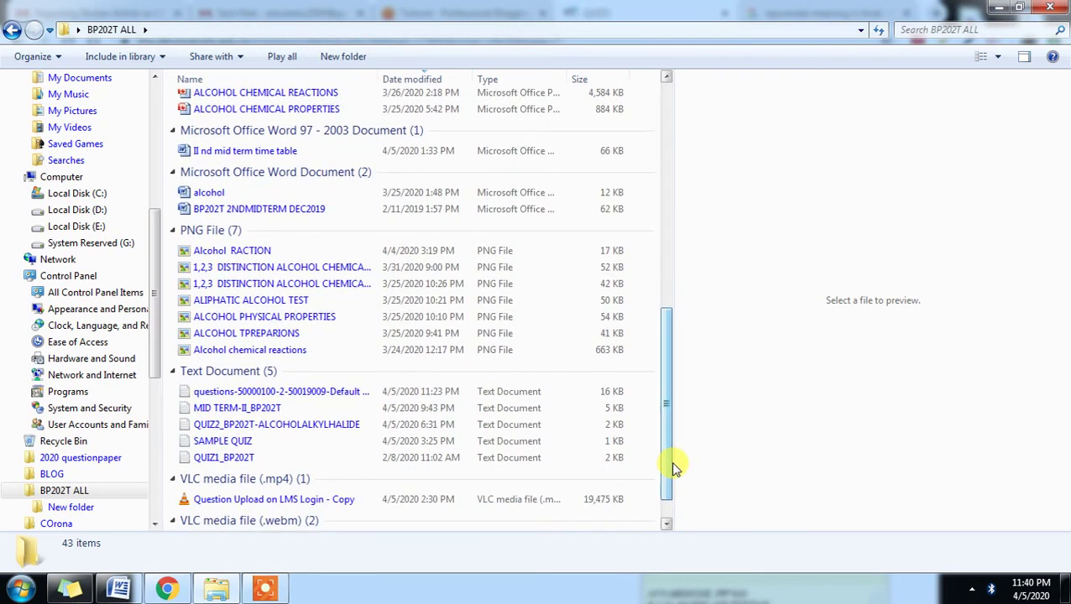
{"action": "left_click", "coordinate": [269, 441]}
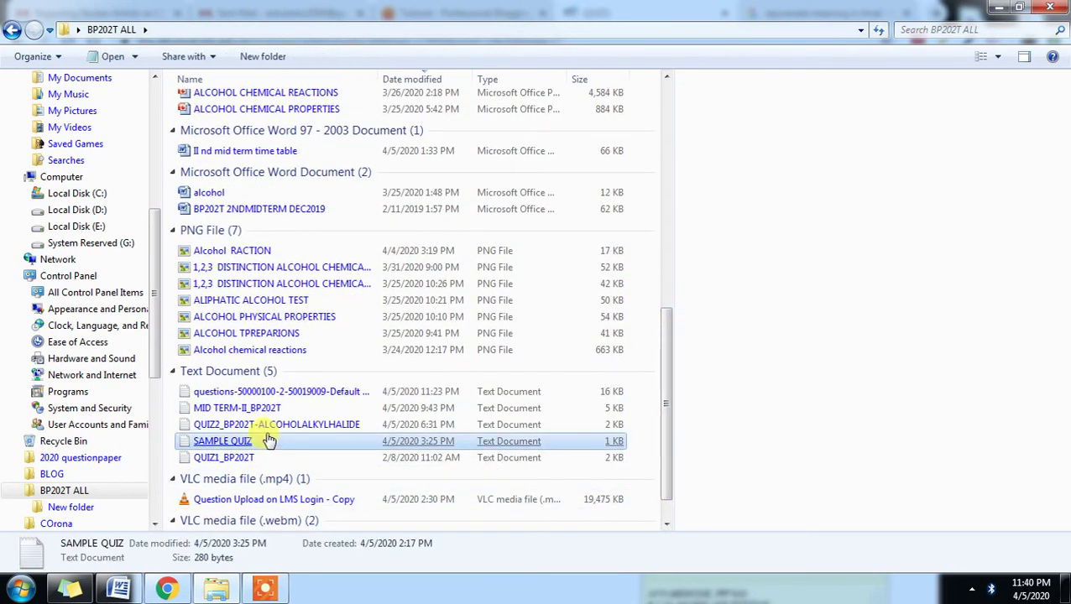
{"action": "left_click", "coordinate": [256, 392]}
{"action": "left_click", "coordinate": [259, 409]}
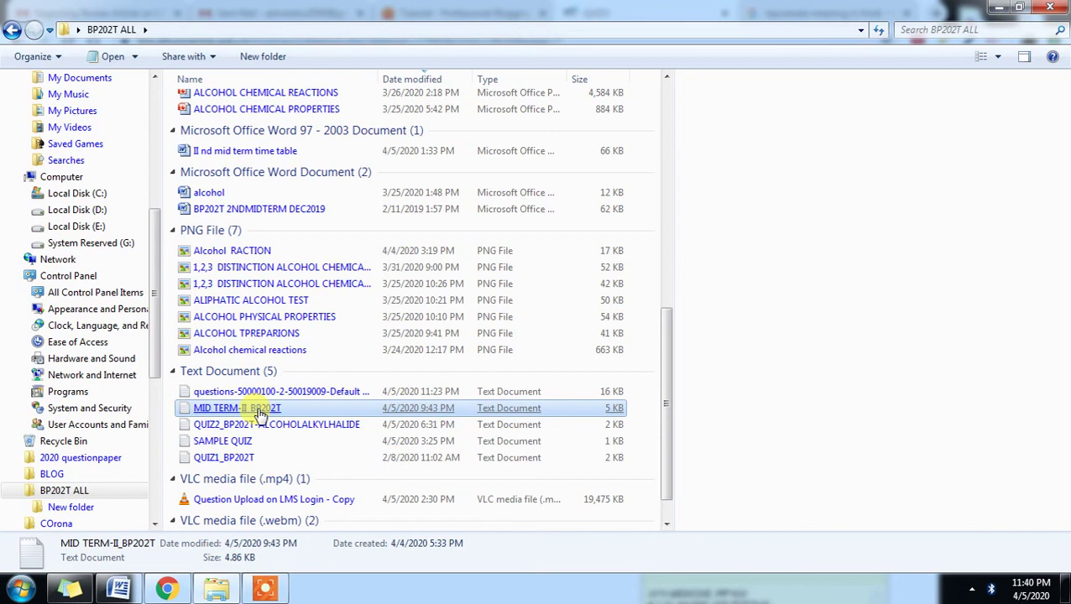
- Open MID TERM-II_BP202T in Notepad, highlight the first question with its answer, and scroll through
{"action": "double_click", "coordinate": [259, 408]}
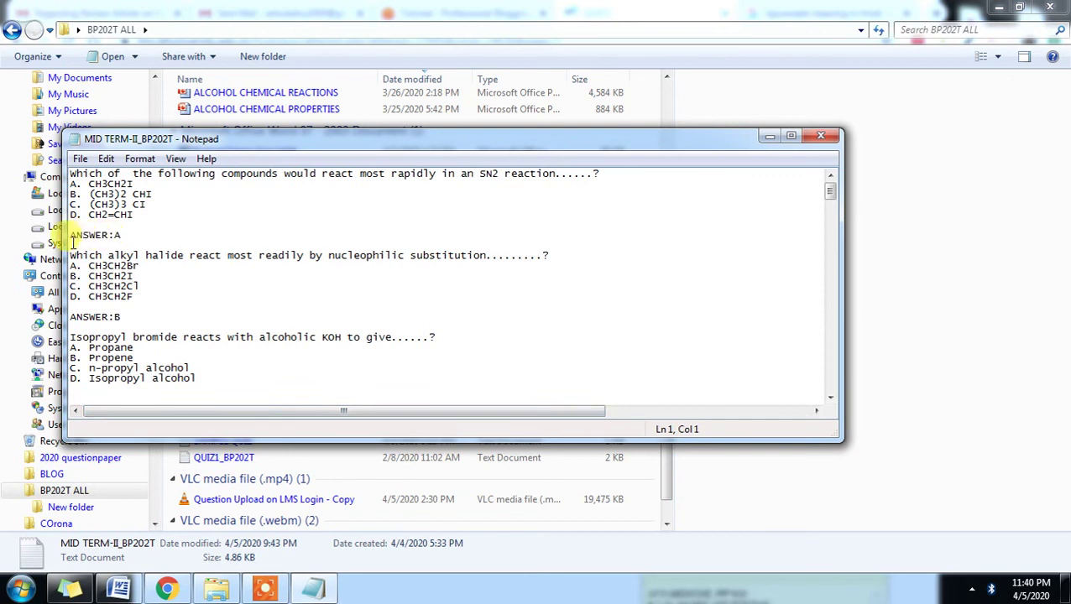
{"action": "left_click_drag", "start_coordinate": [72, 235], "coordinate": [120, 235]}
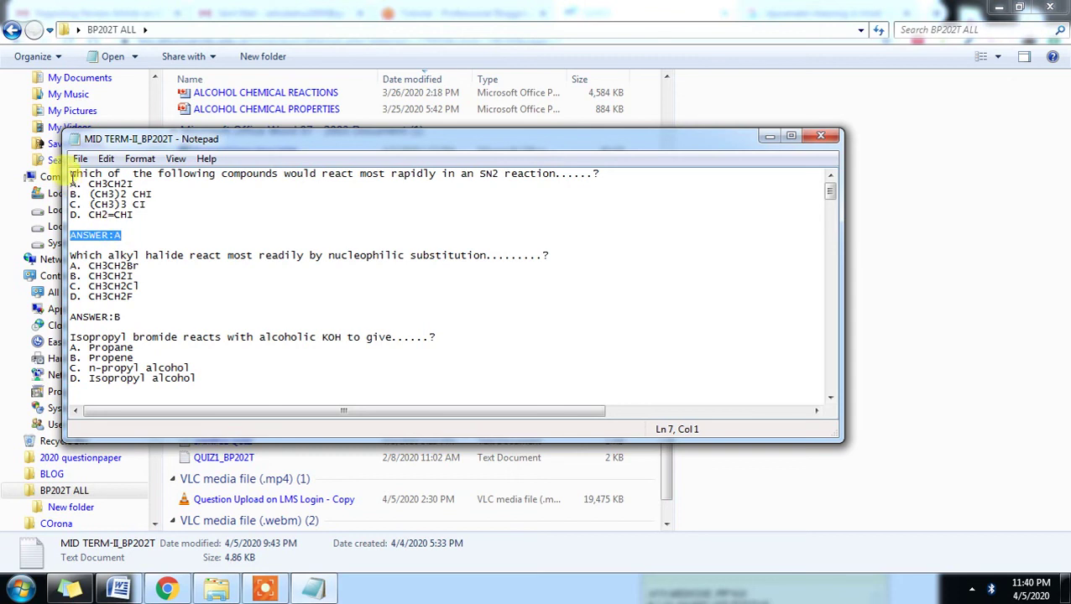
{"action": "left_click_drag", "start_coordinate": [71, 172], "coordinate": [143, 235]}
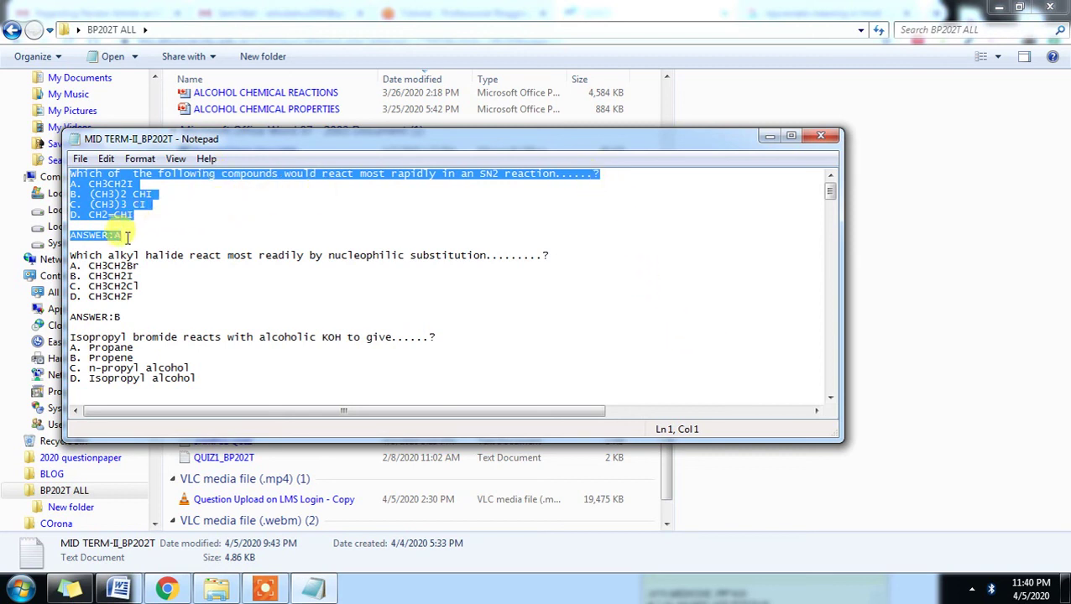
{"action": "scroll", "coordinate": [134, 298], "scroll_direction": "down", "scroll_amount": 5}
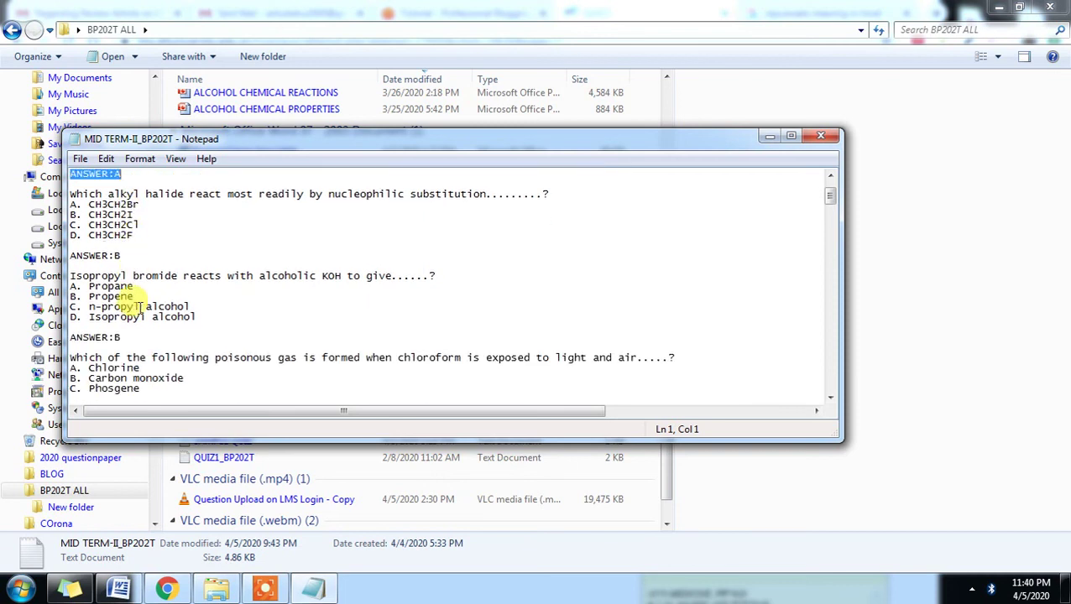
{"action": "scroll", "coordinate": [140, 307], "scroll_direction": "down", "scroll_amount": 15}
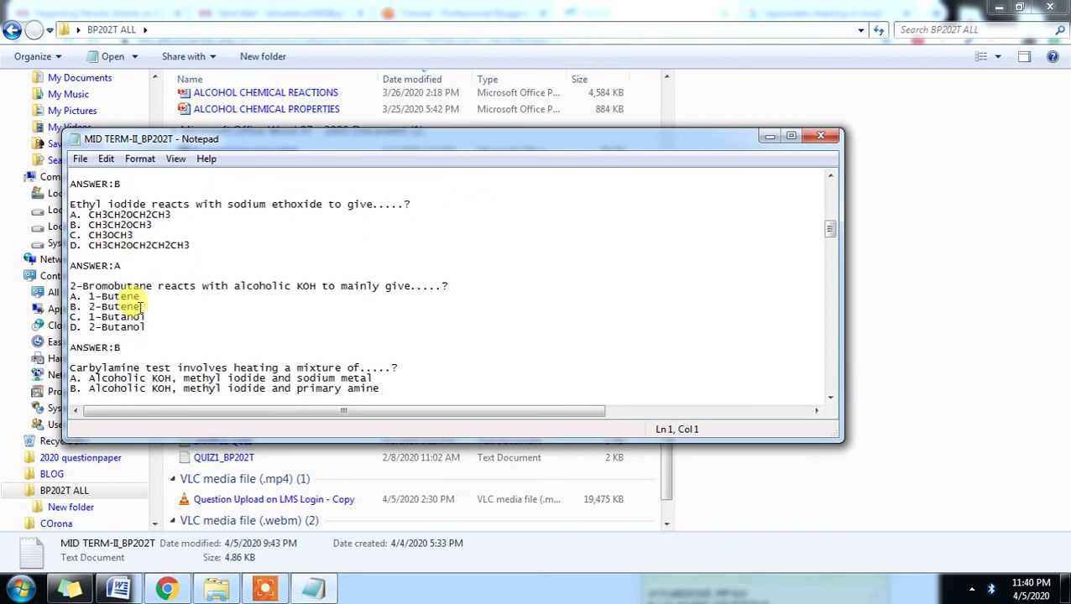
{"action": "scroll", "coordinate": [140, 307], "scroll_direction": "down", "scroll_amount": 18}
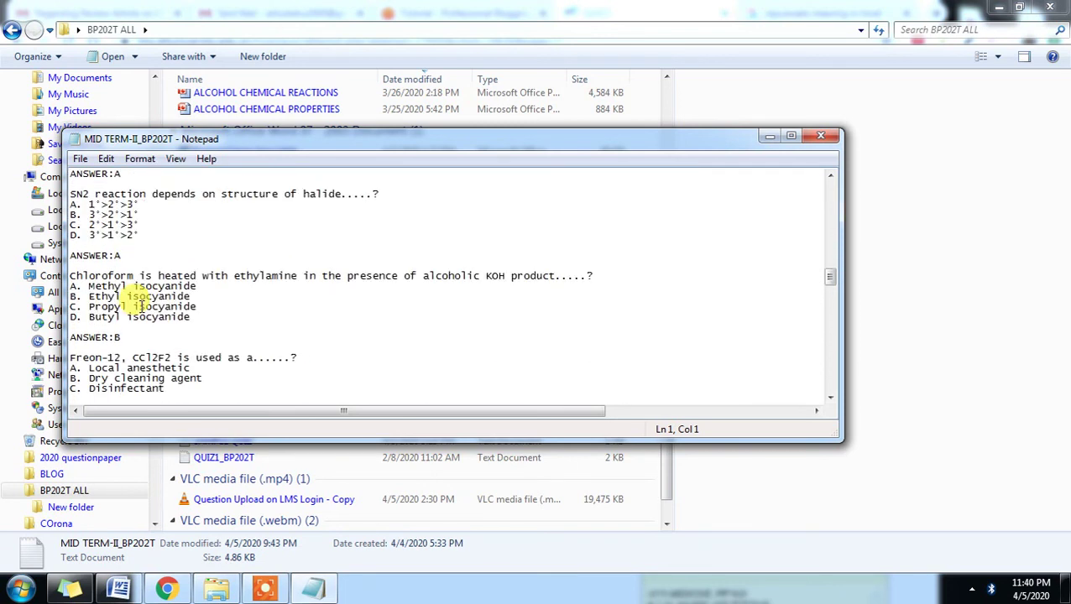
{"action": "scroll", "coordinate": [145, 311], "scroll_direction": "down", "scroll_amount": 16}
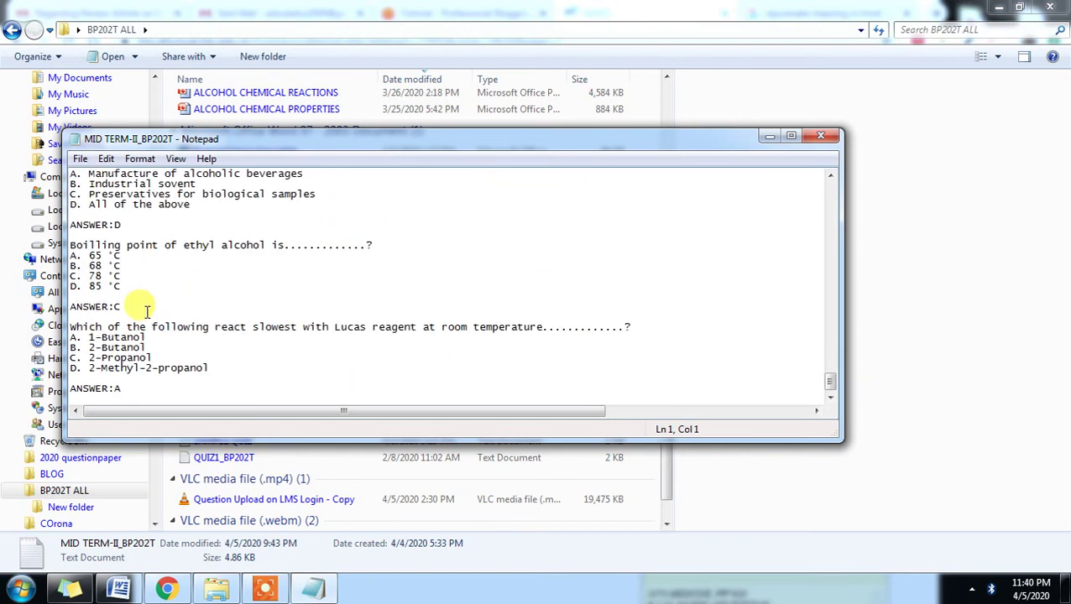
- Close Notepad and Explorer, then finish the QUIZ3 preview attempt
{"action": "left_click", "coordinate": [820, 136]}
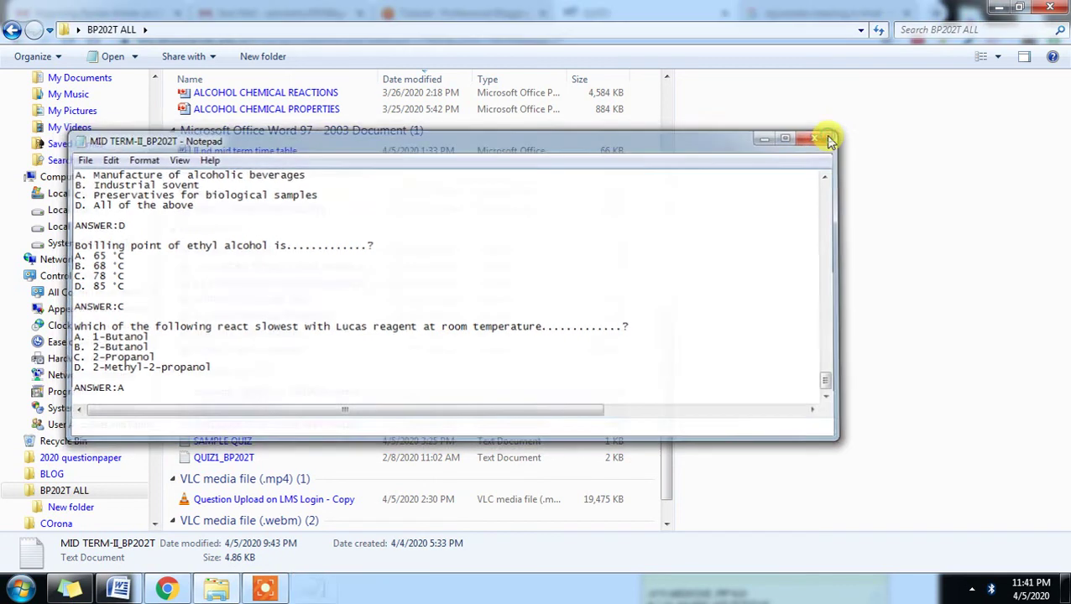
{"action": "left_click", "coordinate": [1051, 7]}
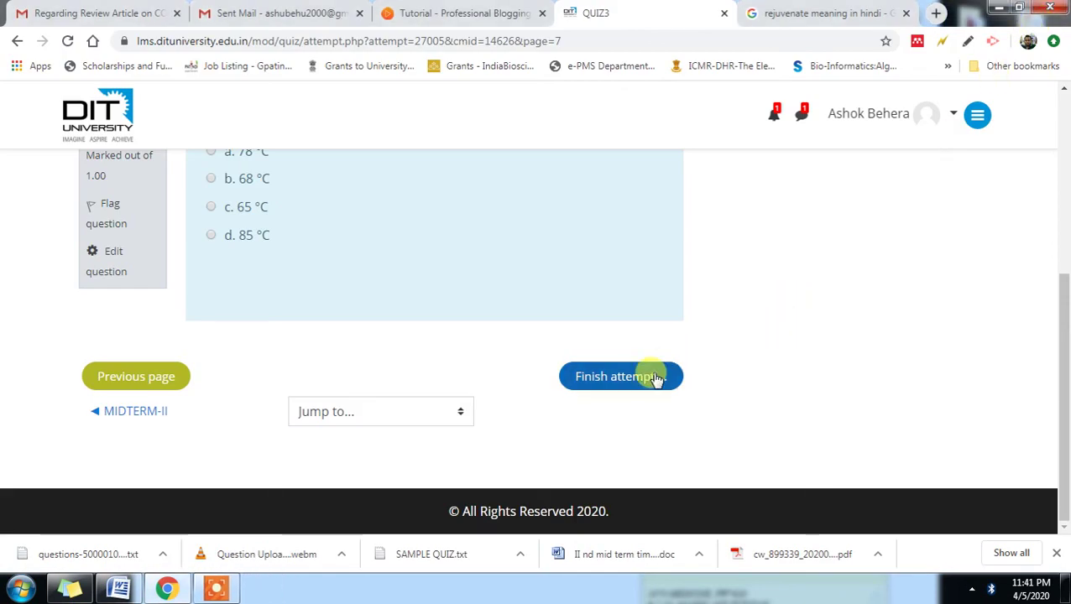
{"action": "left_click", "coordinate": [657, 378]}
{"action": "left_click", "coordinate": [217, 590]}
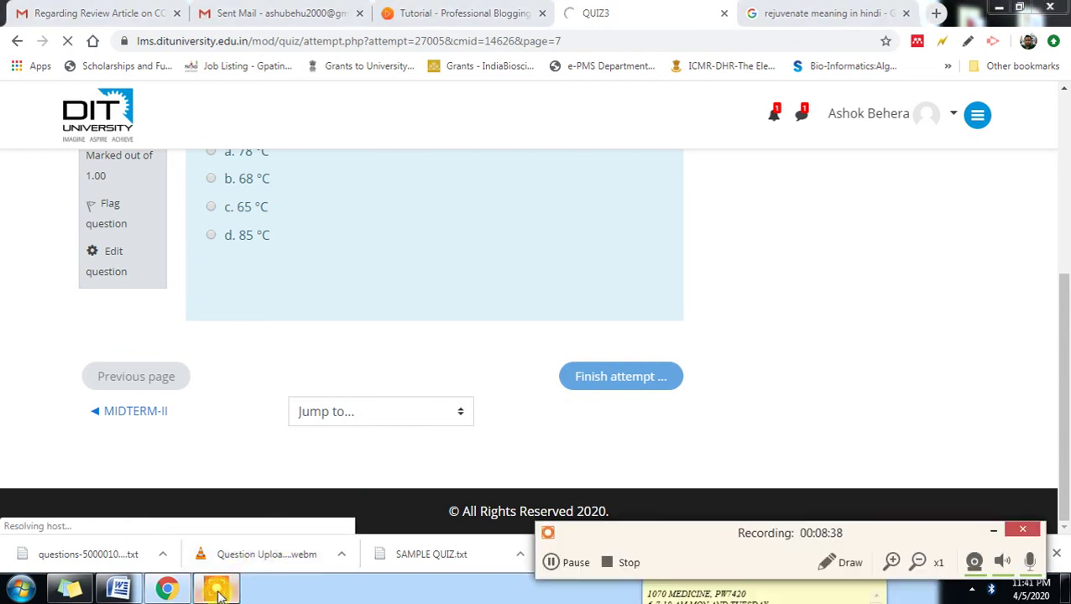